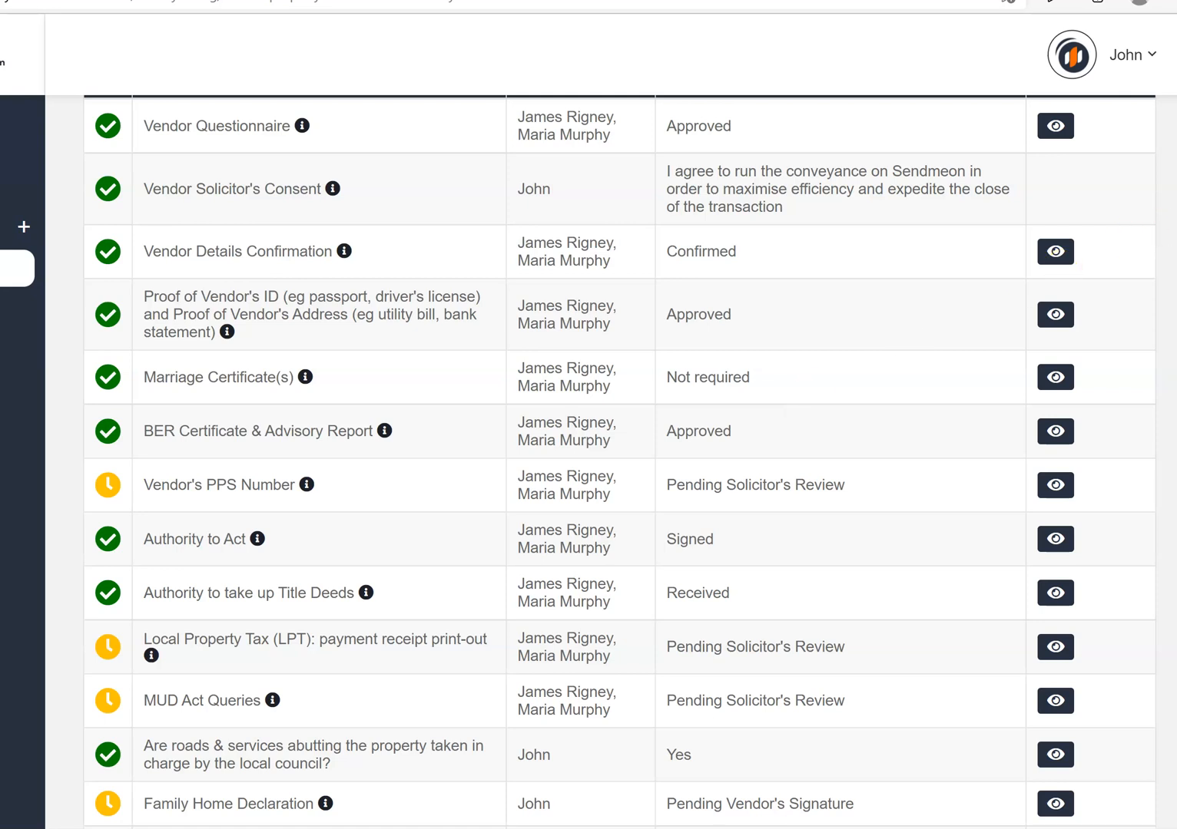
Approve the Vendor's PPS Number proofs for both vendors and return to the task list
{"action": "scroll", "coordinate": [619, 461], "scroll_direction": "up", "scroll_amount": 7}
{"action": "scroll", "coordinate": [619, 461], "scroll_direction": "down", "scroll_amount": 3}
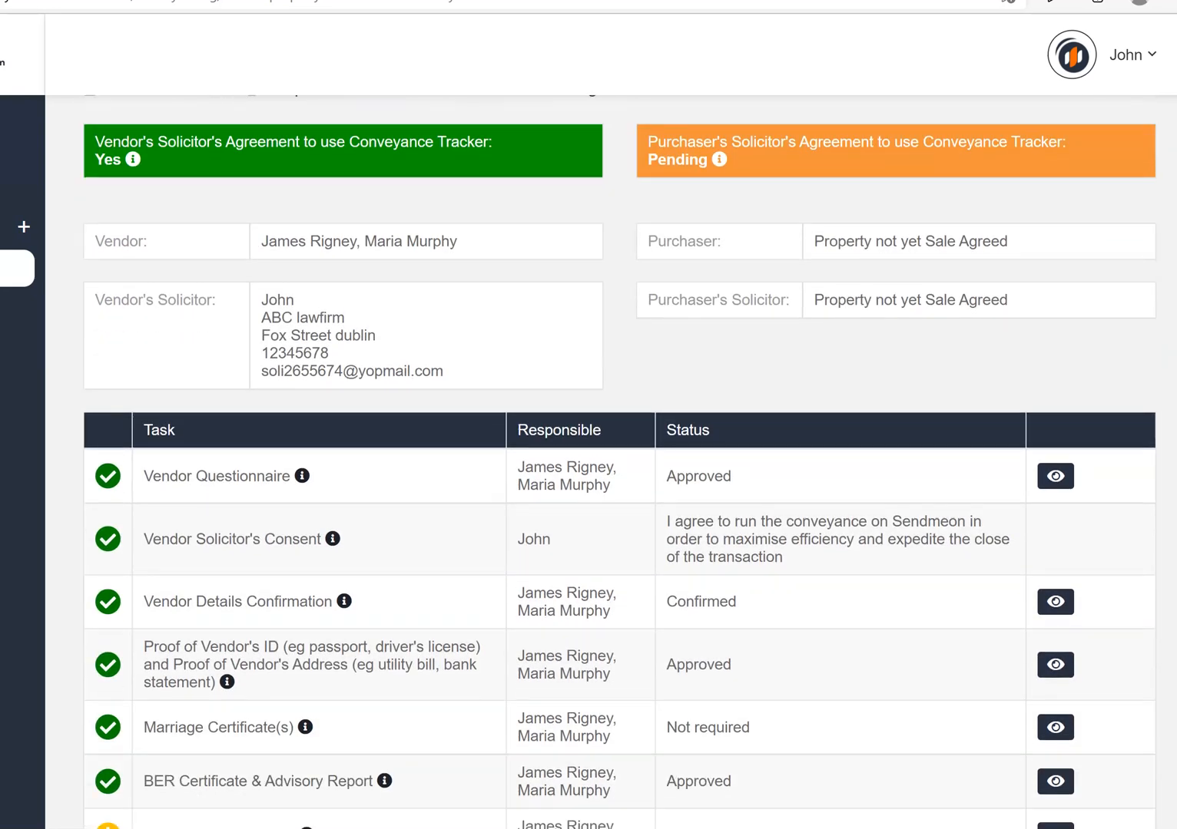
{"action": "scroll", "coordinate": [1042, 394], "scroll_direction": "down", "scroll_amount": 4}
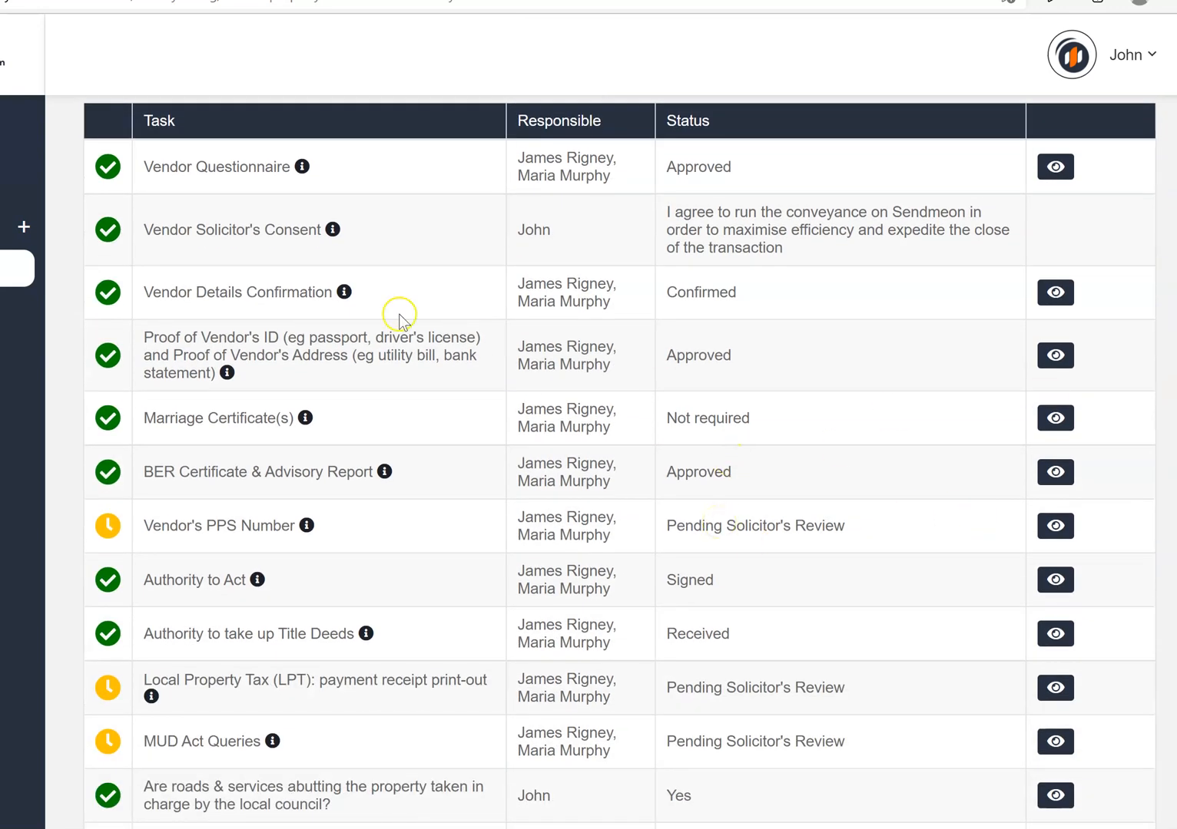
{"action": "left_click", "coordinate": [1058, 527]}
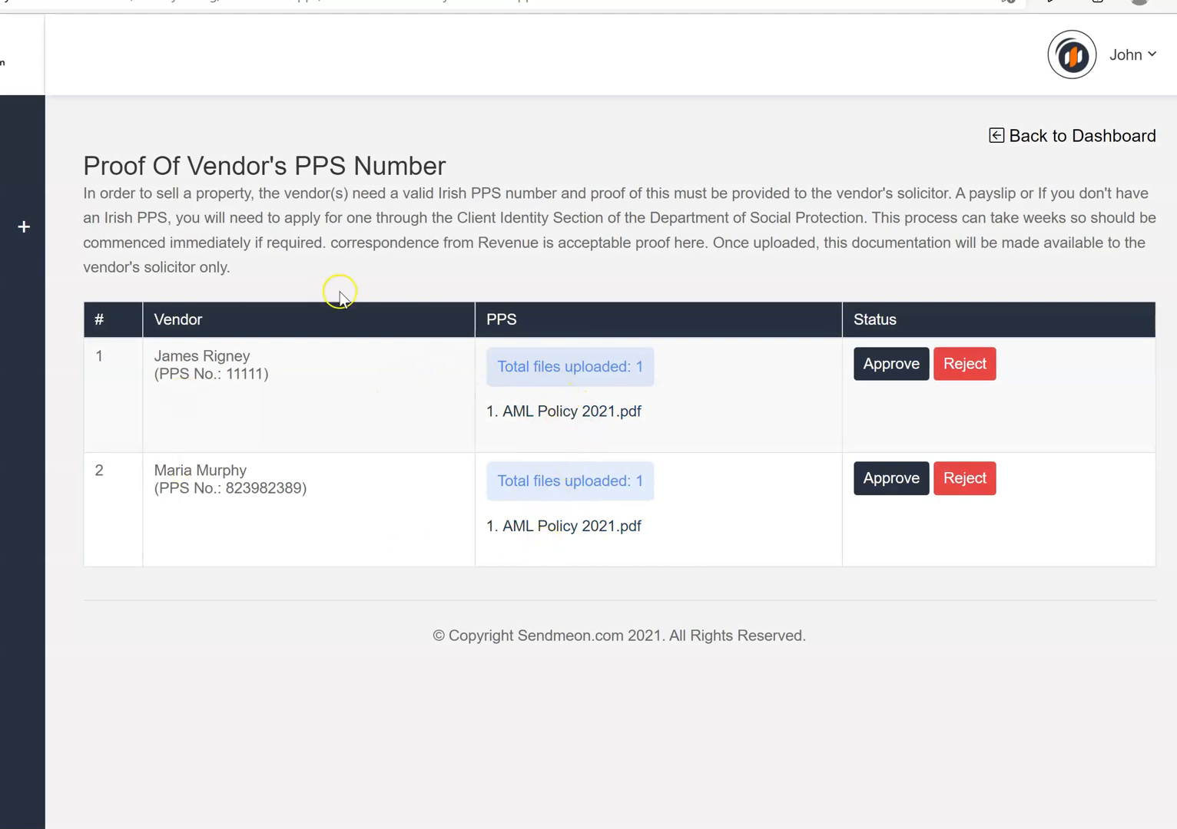
{"action": "left_click", "coordinate": [865, 373]}
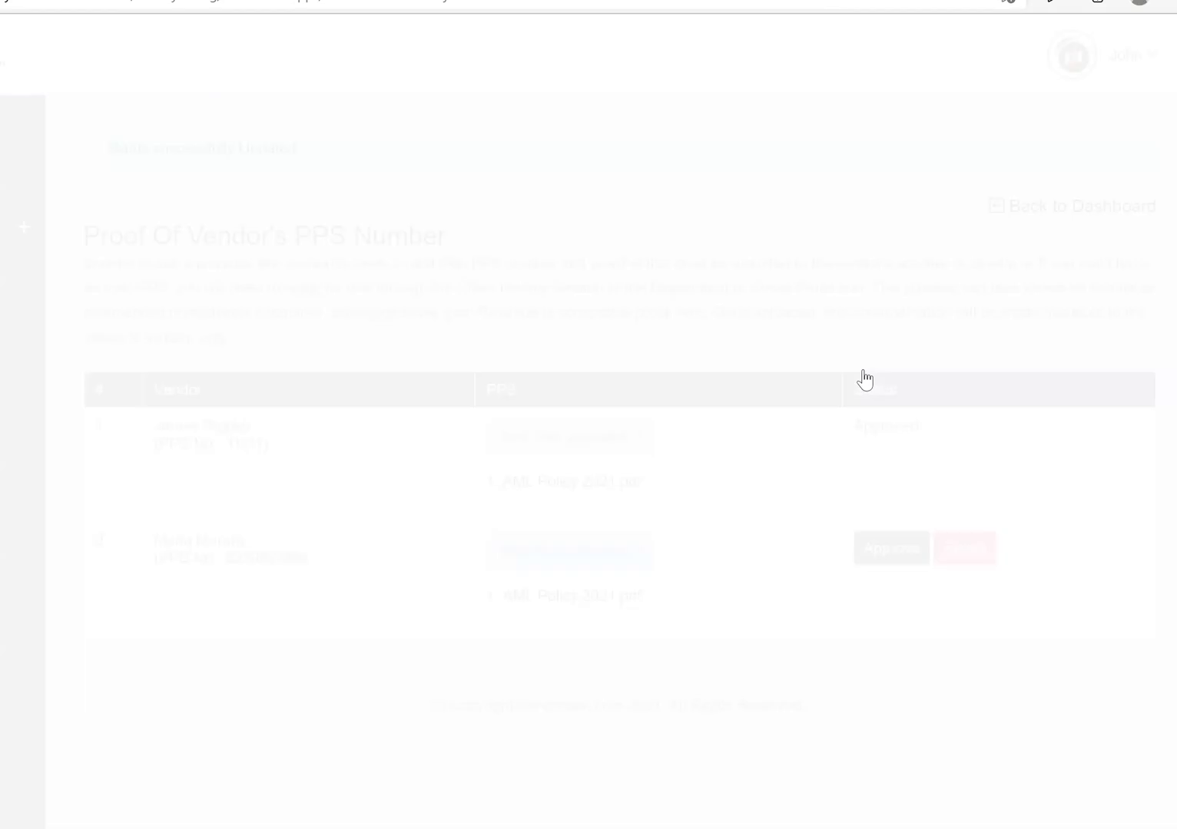
{"action": "left_click", "coordinate": [873, 549]}
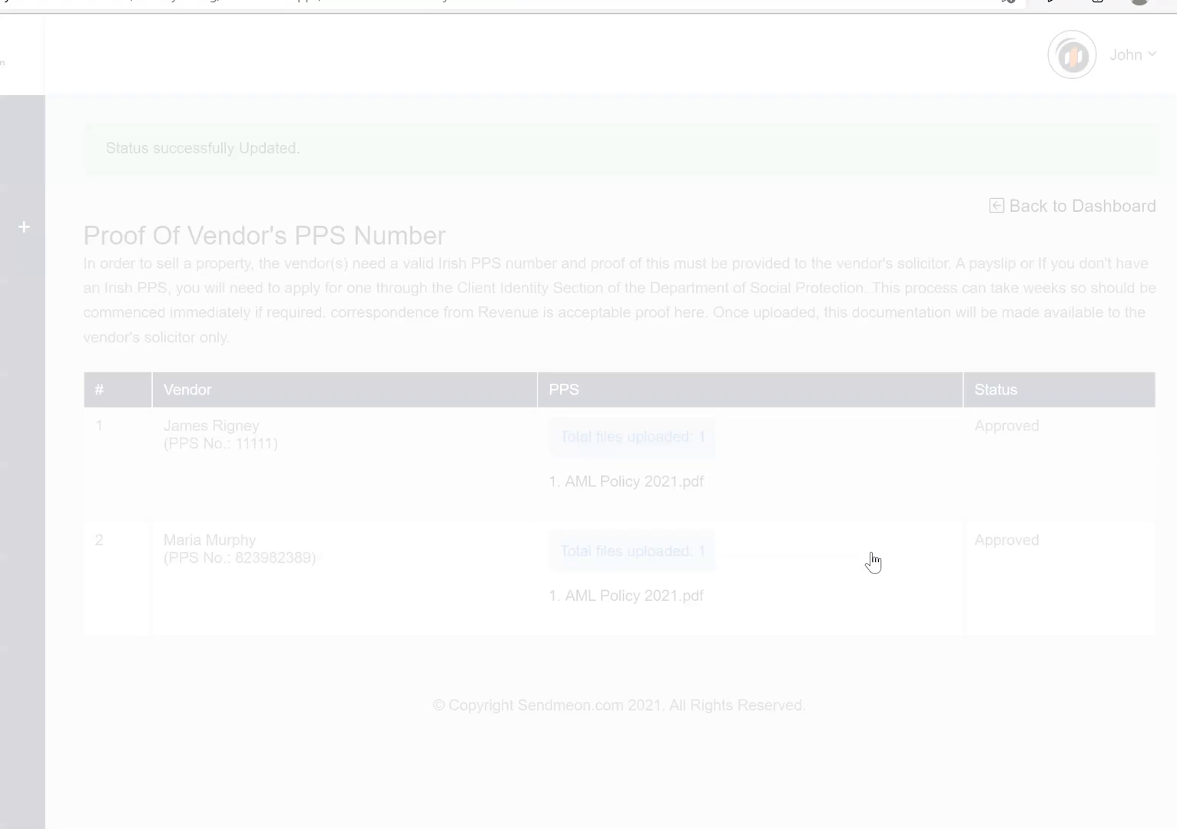
{"action": "left_click", "coordinate": [1081, 202]}
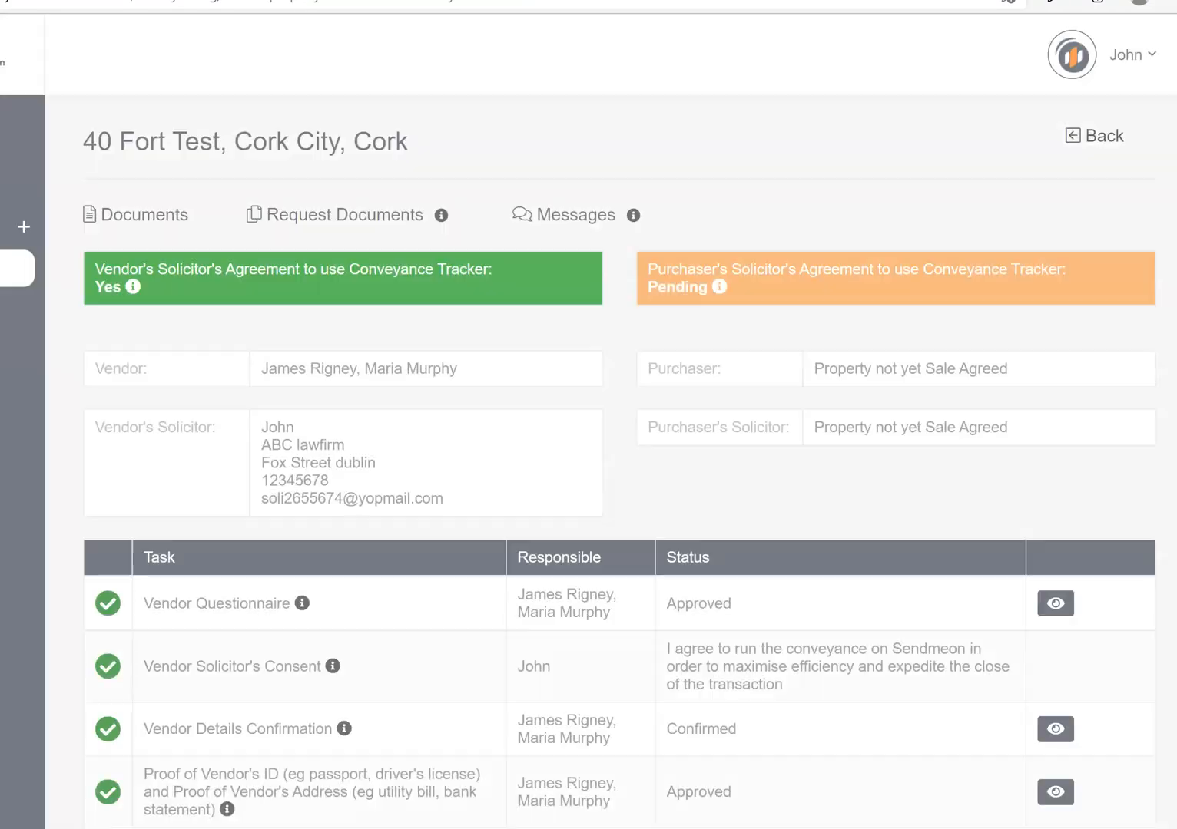
{"action": "scroll", "coordinate": [1087, 202], "scroll_direction": "down", "scroll_amount": 5}
{"action": "scroll", "coordinate": [619, 461], "scroll_direction": "down", "scroll_amount": 3}
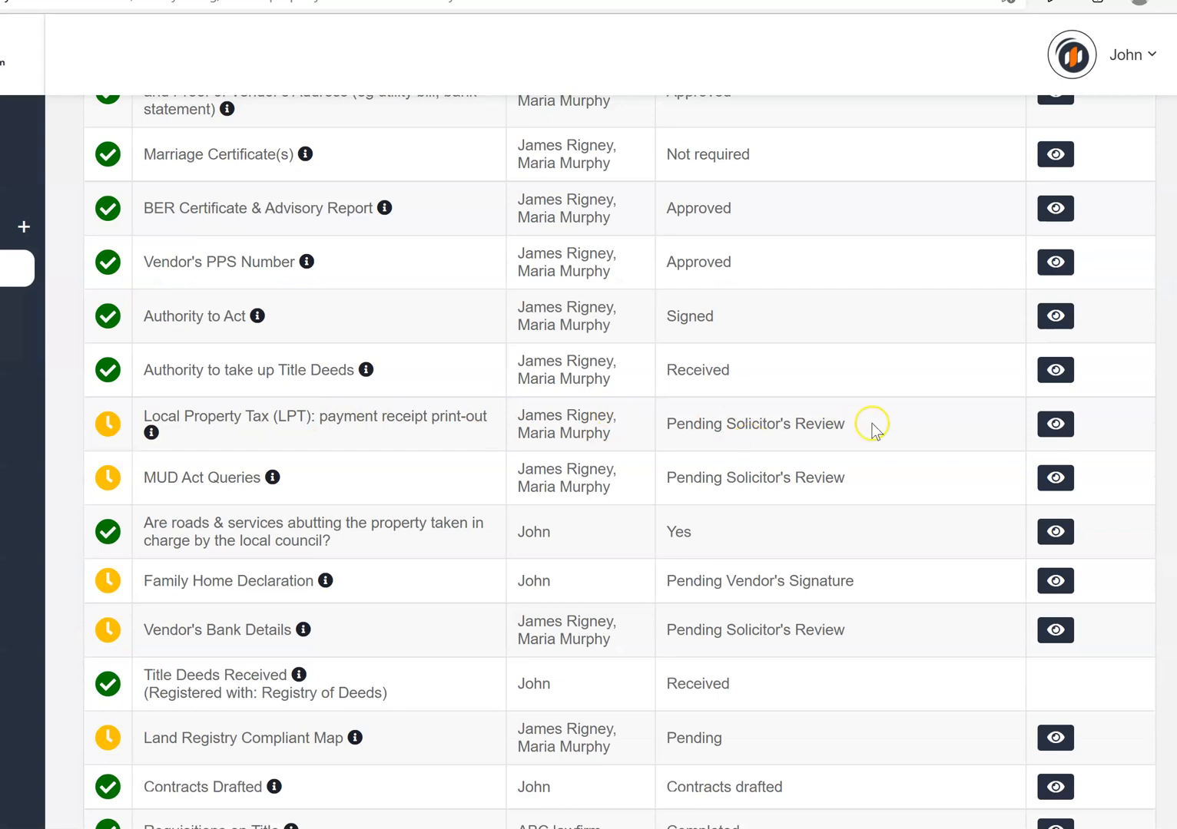
Reject the uploaded LPT receipt with a comment asking for the LPT printout
{"action": "left_click", "coordinate": [1046, 433]}
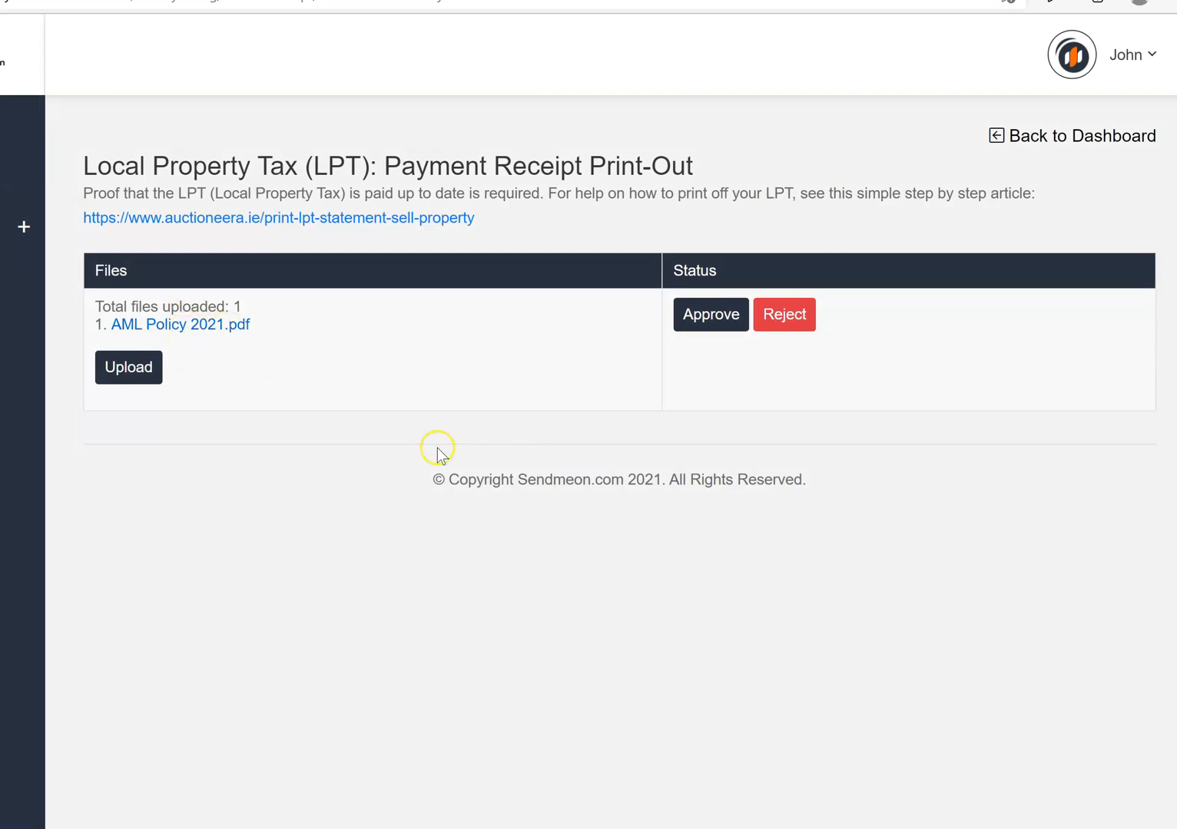
{"action": "left_click", "coordinate": [799, 315]}
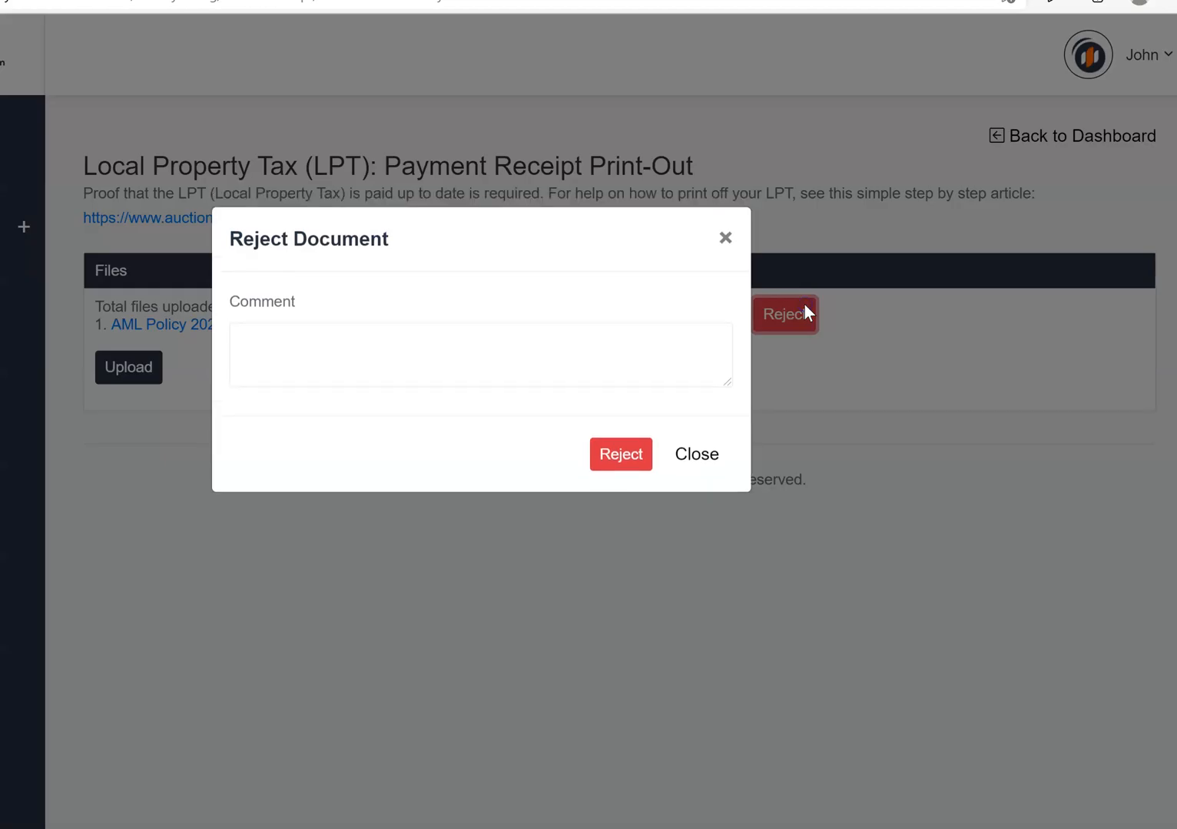
{"action": "left_click", "coordinate": [260, 343]}
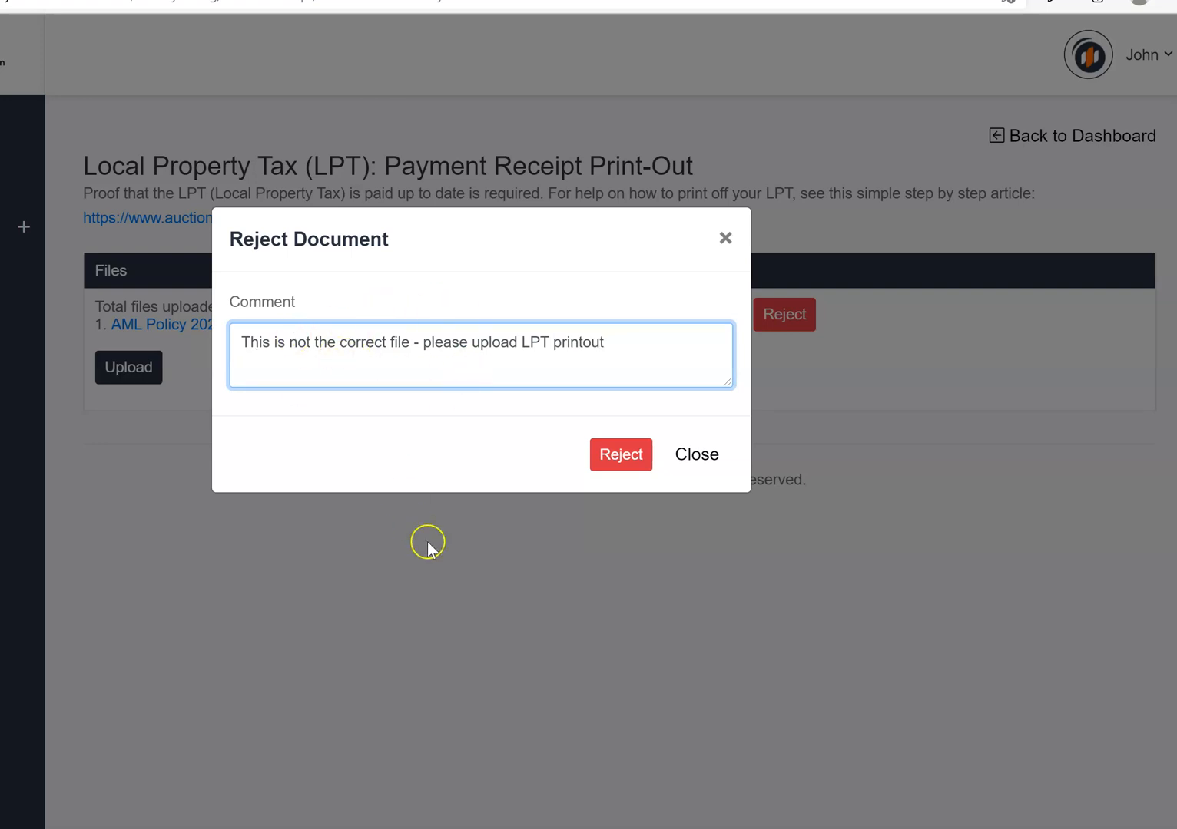
{"action": "left_click", "coordinate": [610, 458]}
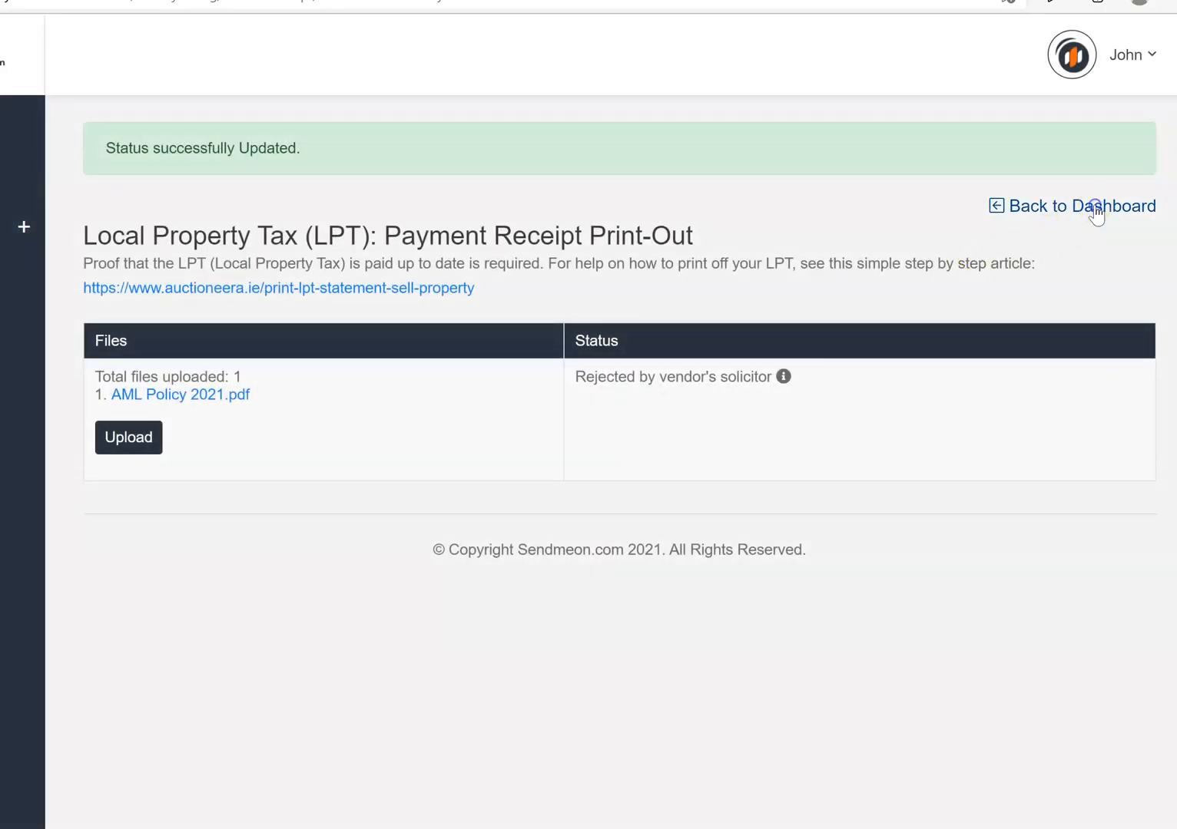
{"action": "left_click", "coordinate": [1096, 207]}
{"action": "scroll", "coordinate": [1134, 220], "scroll_direction": "down", "scroll_amount": 5}
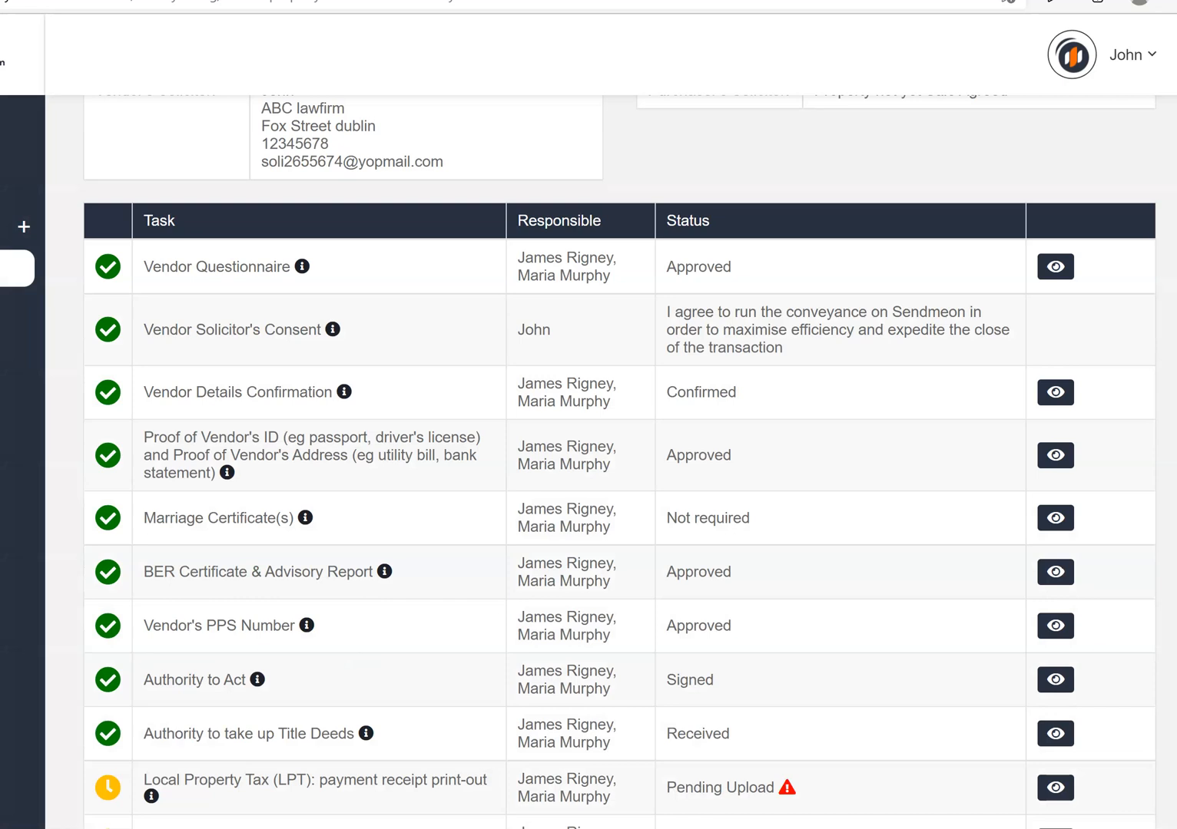
{"action": "scroll", "coordinate": [788, 701], "scroll_direction": "down", "scroll_amount": 3}
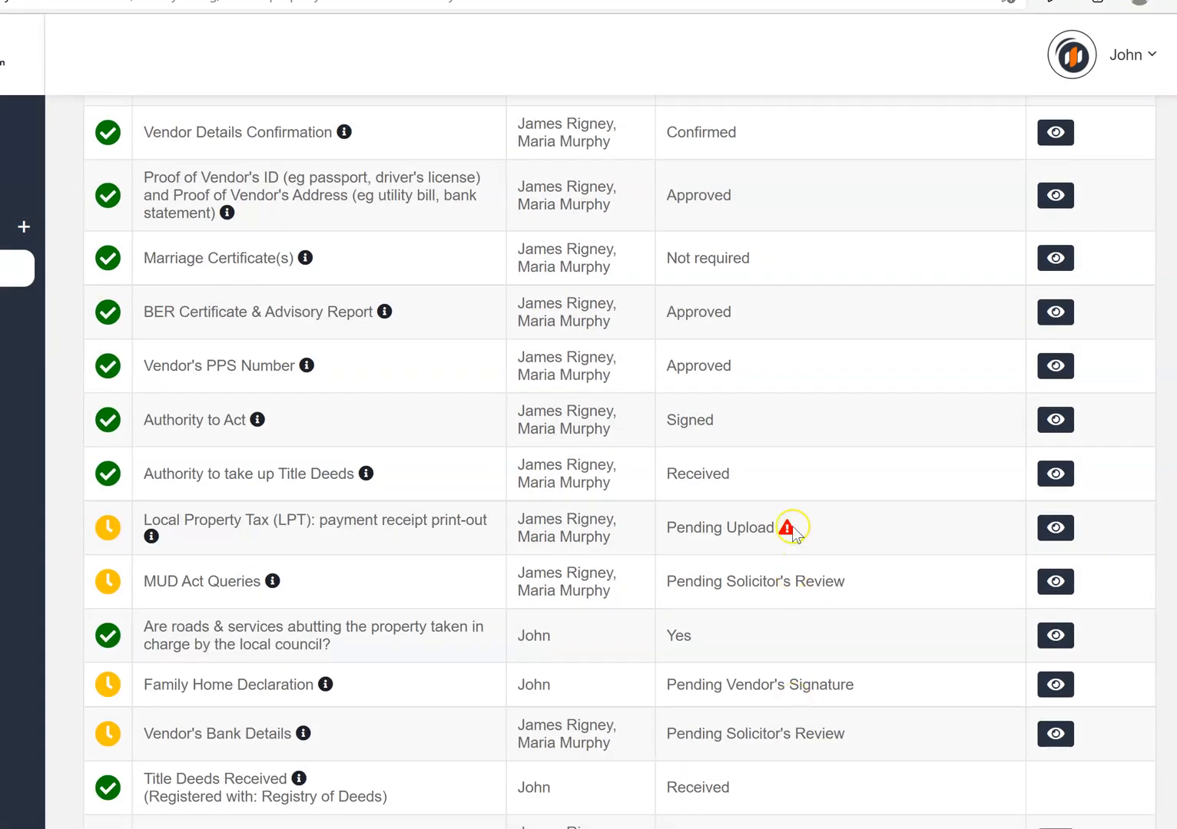
{"action": "mouse_move", "coordinate": [787, 530]}
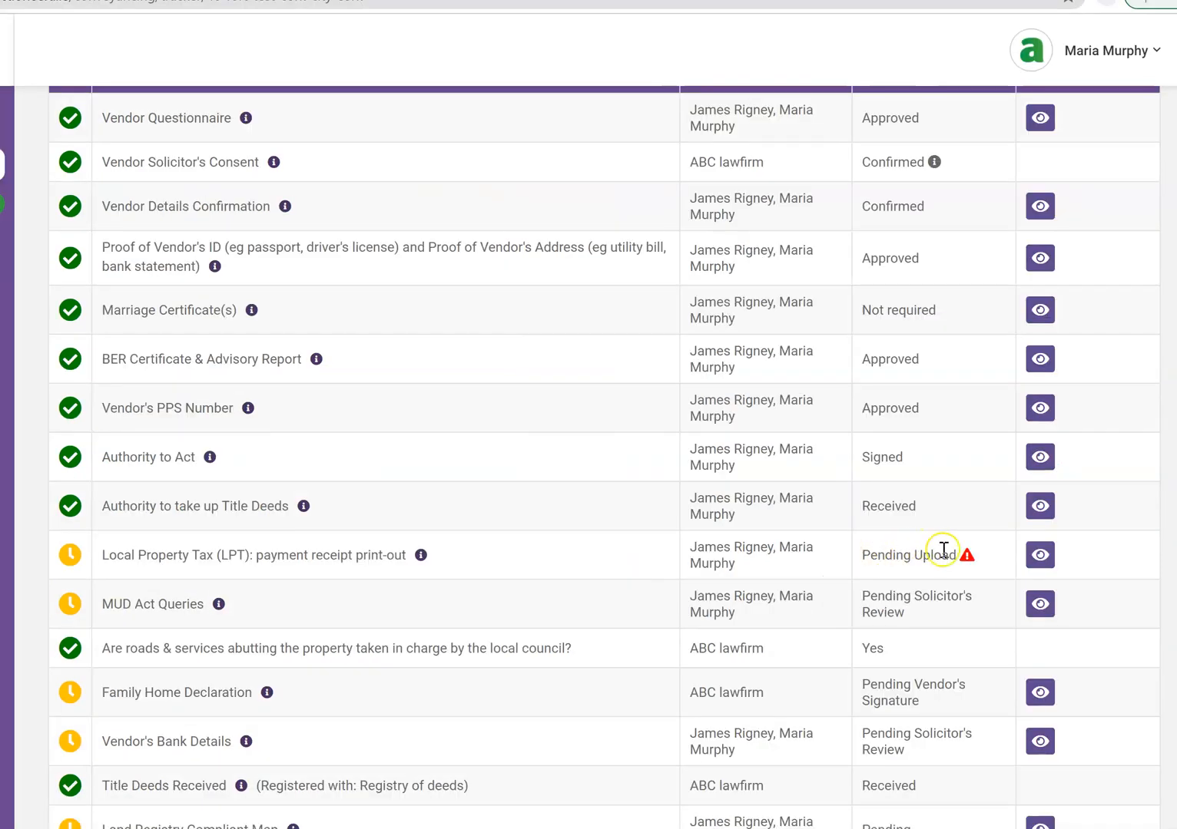
Delete the wrong AML Policy file from the LPT task and upload AML Policy 2021.pdf
{"action": "mouse_move", "coordinate": [422, 556]}
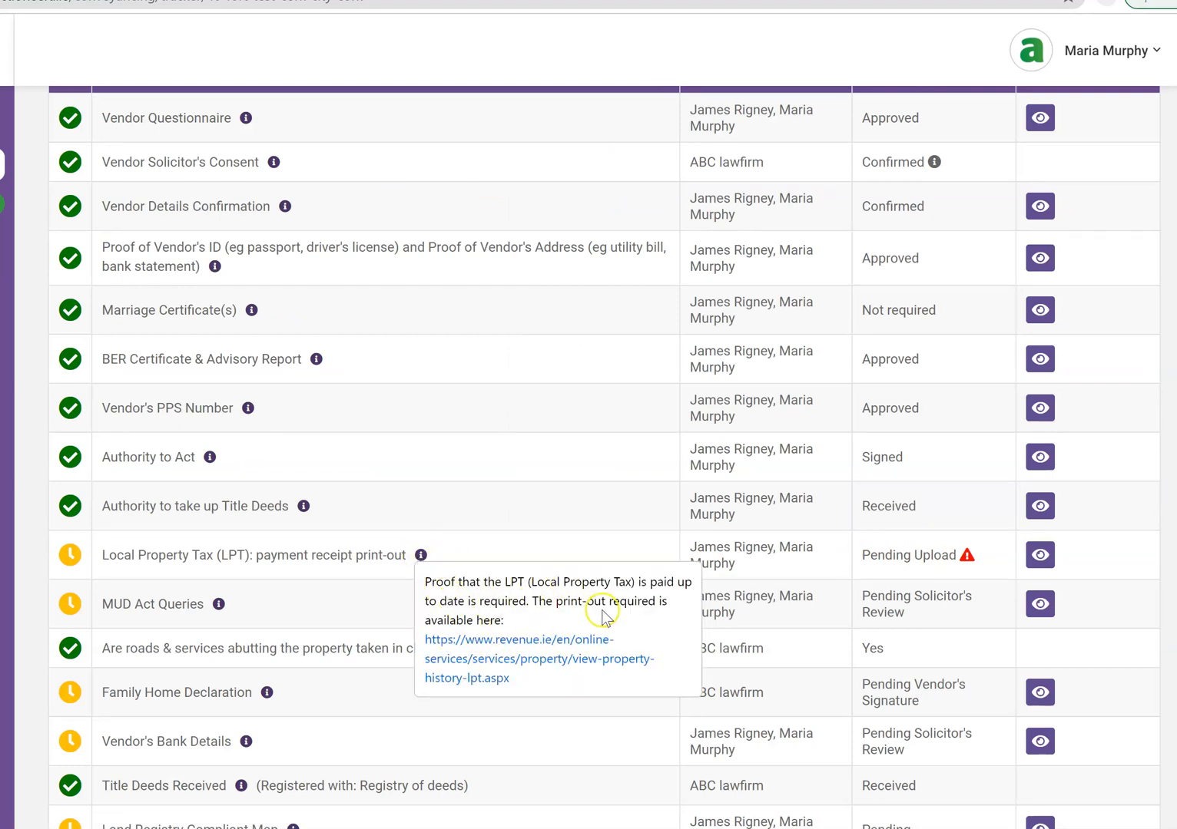
{"action": "left_click", "coordinate": [1040, 556]}
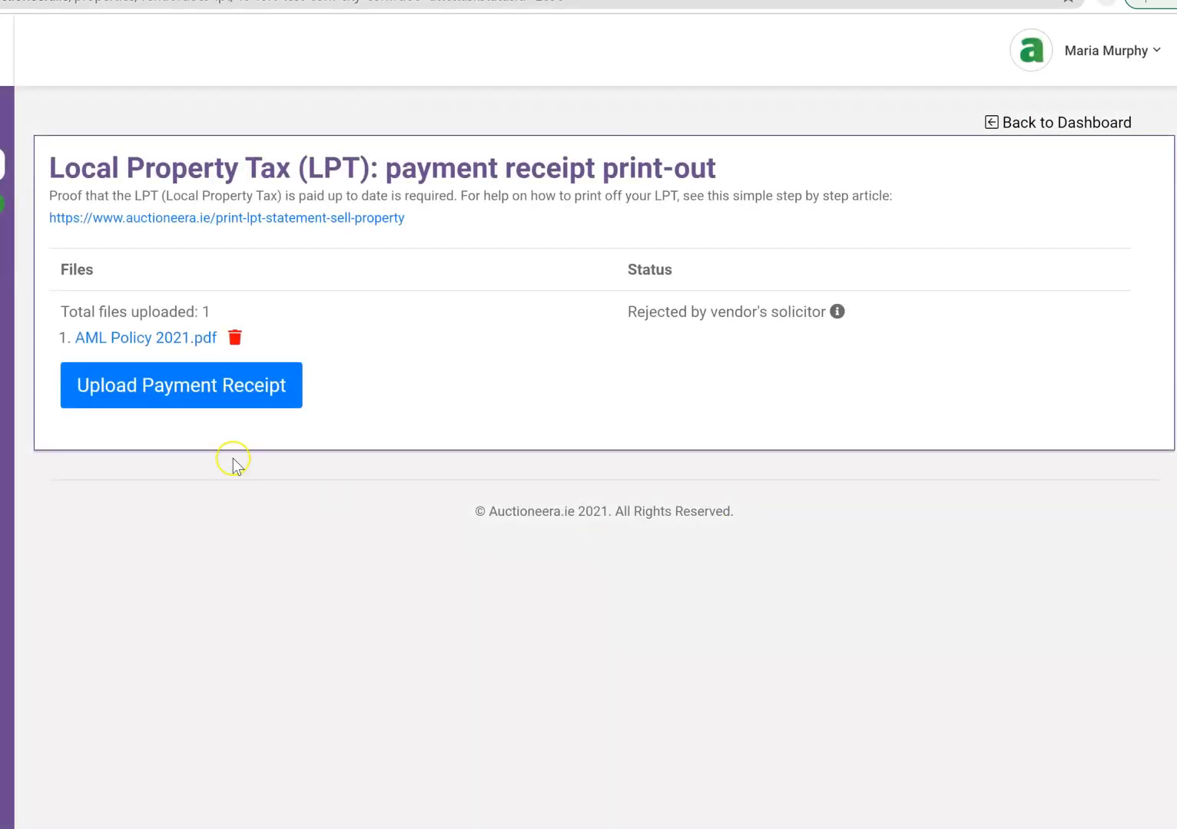
{"action": "left_click", "coordinate": [233, 338]}
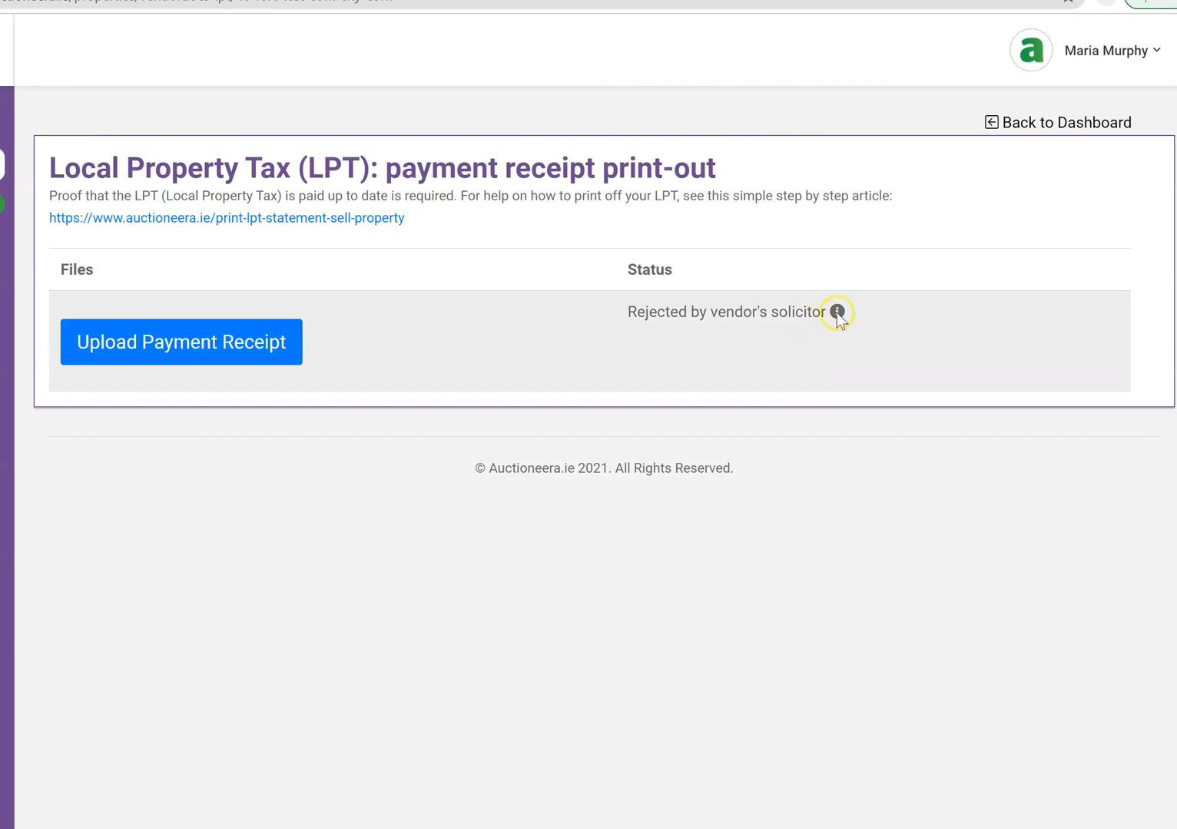
{"action": "mouse_move", "coordinate": [839, 316]}
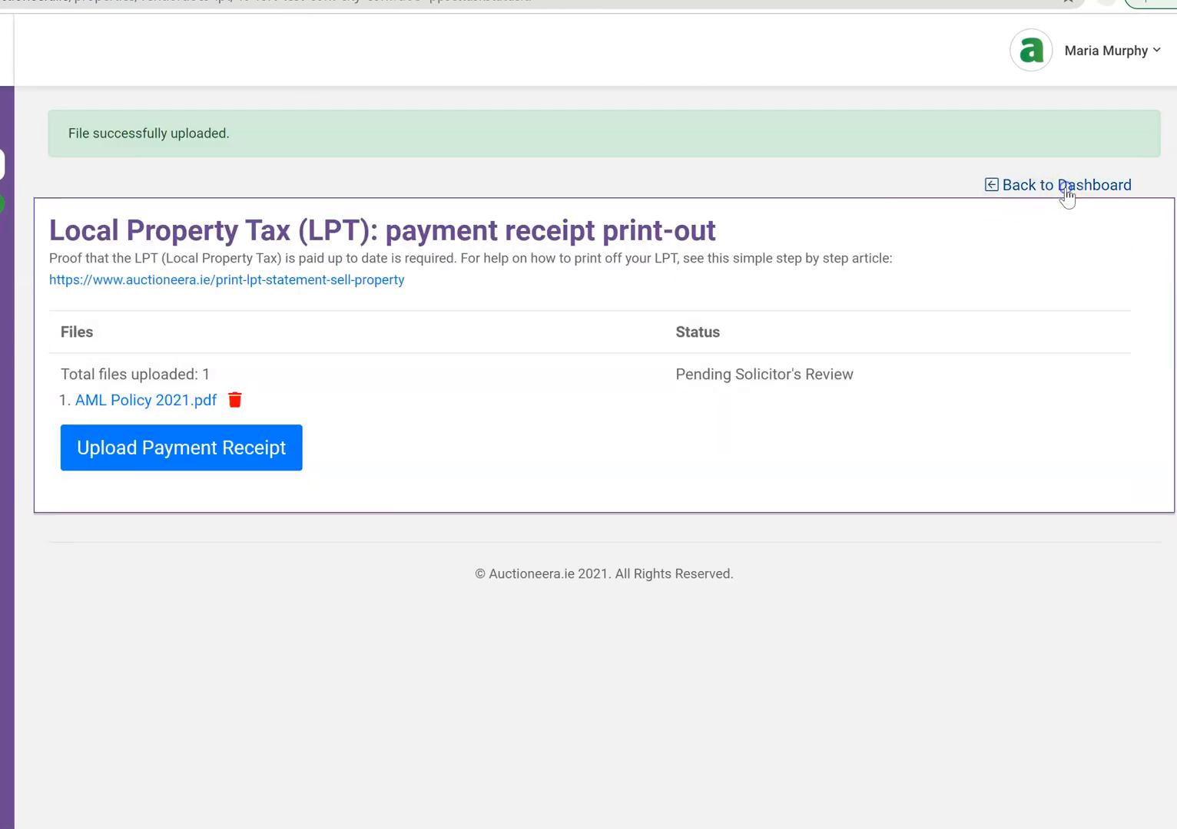
{"action": "left_click", "coordinate": [1066, 187]}
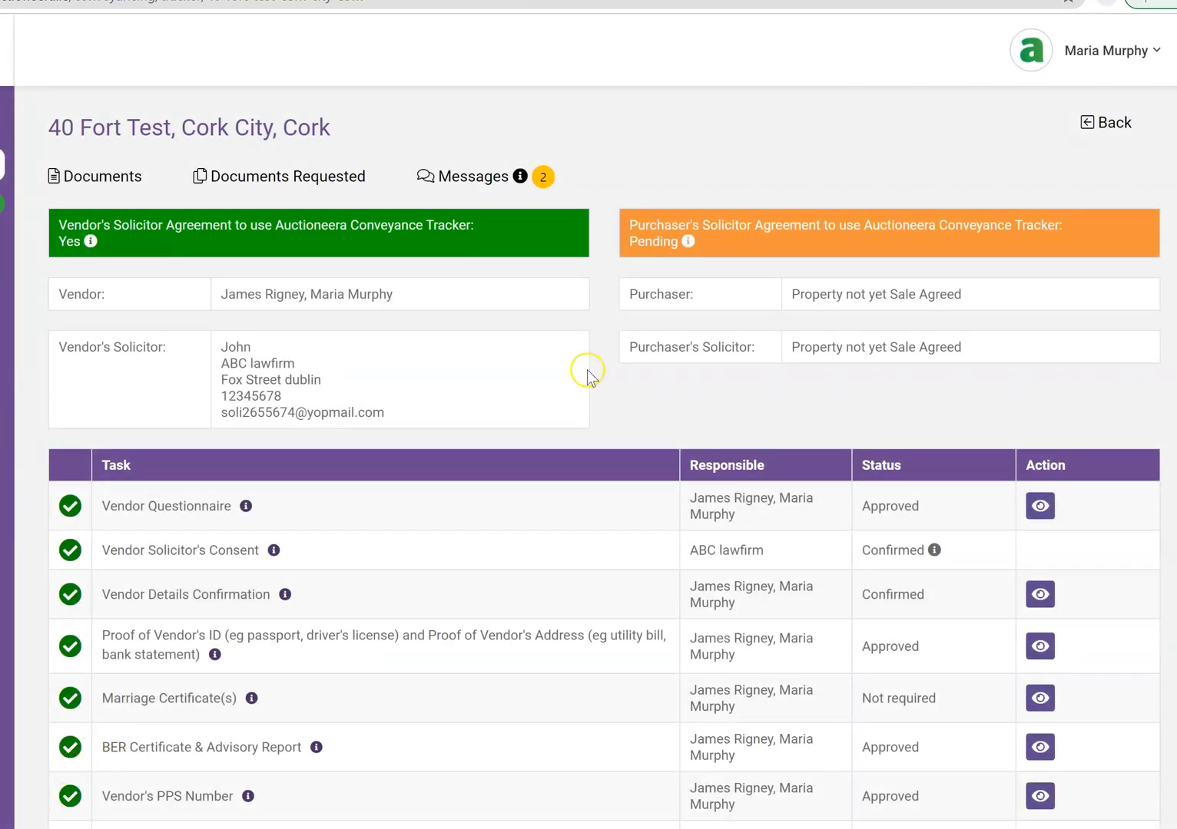
Send the solicitor a message titled 'LPT' saying the correct file is now uploaded
{"action": "left_click", "coordinate": [544, 180]}
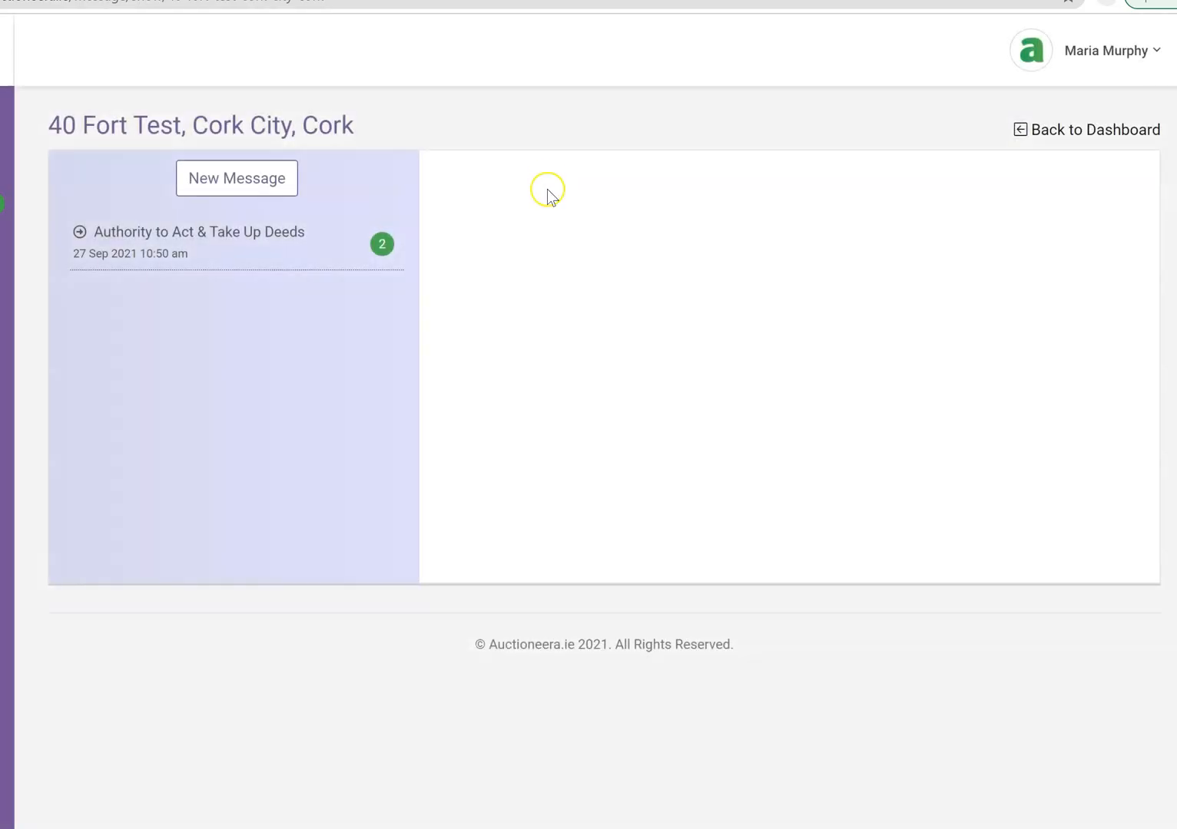
{"action": "left_click", "coordinate": [224, 233]}
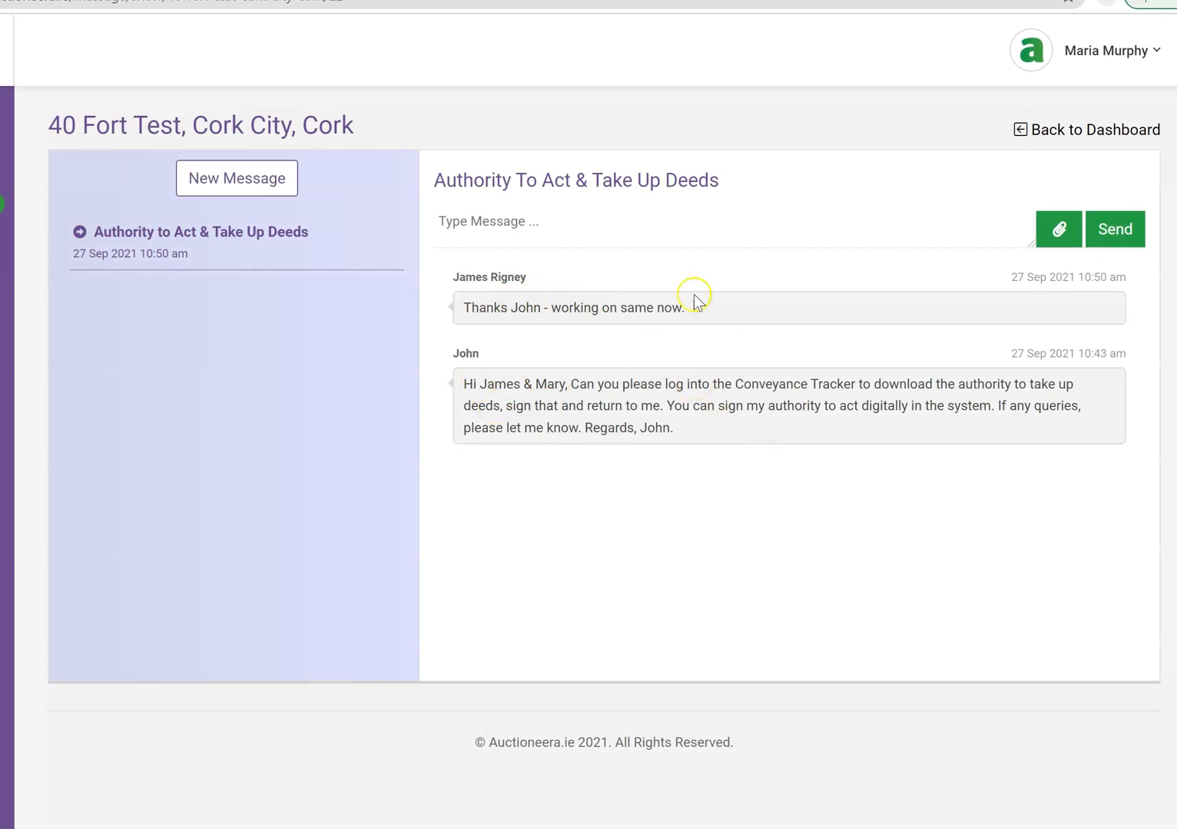
{"action": "left_click", "coordinate": [255, 183]}
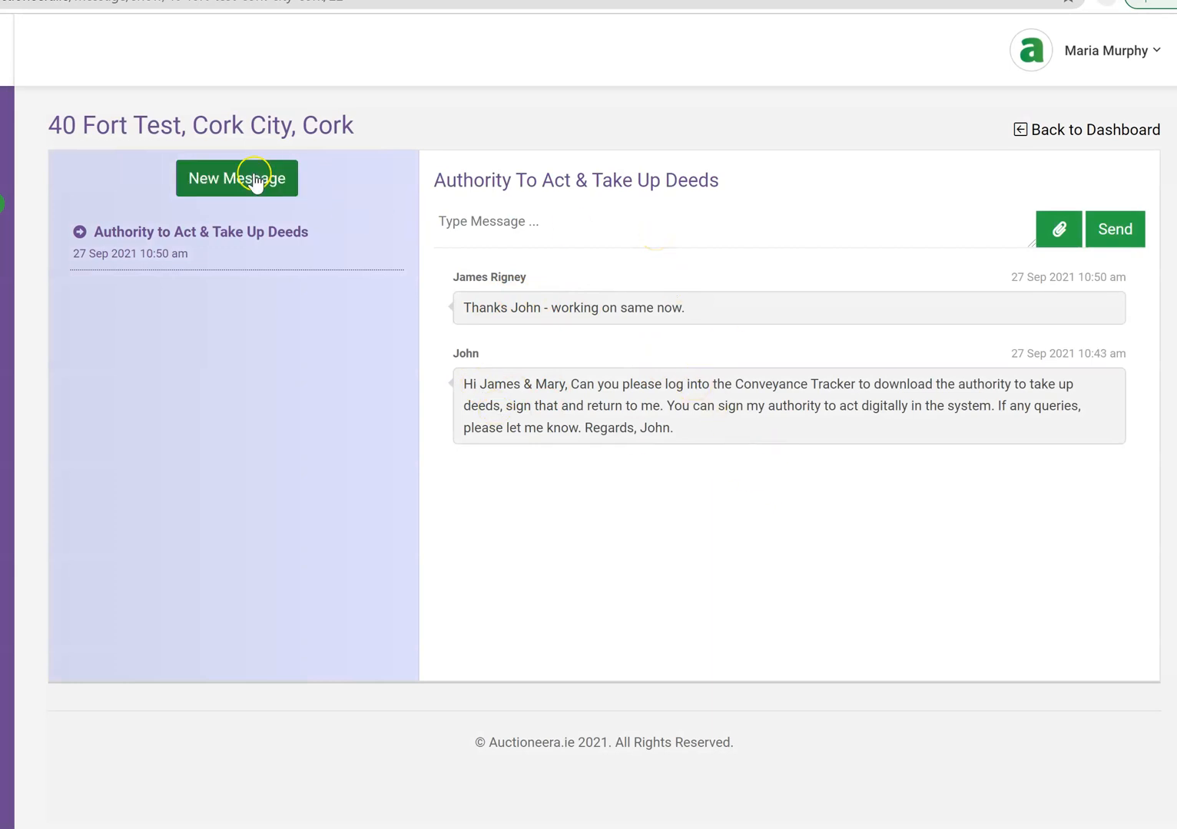
{"action": "left_click", "coordinate": [201, 185]}
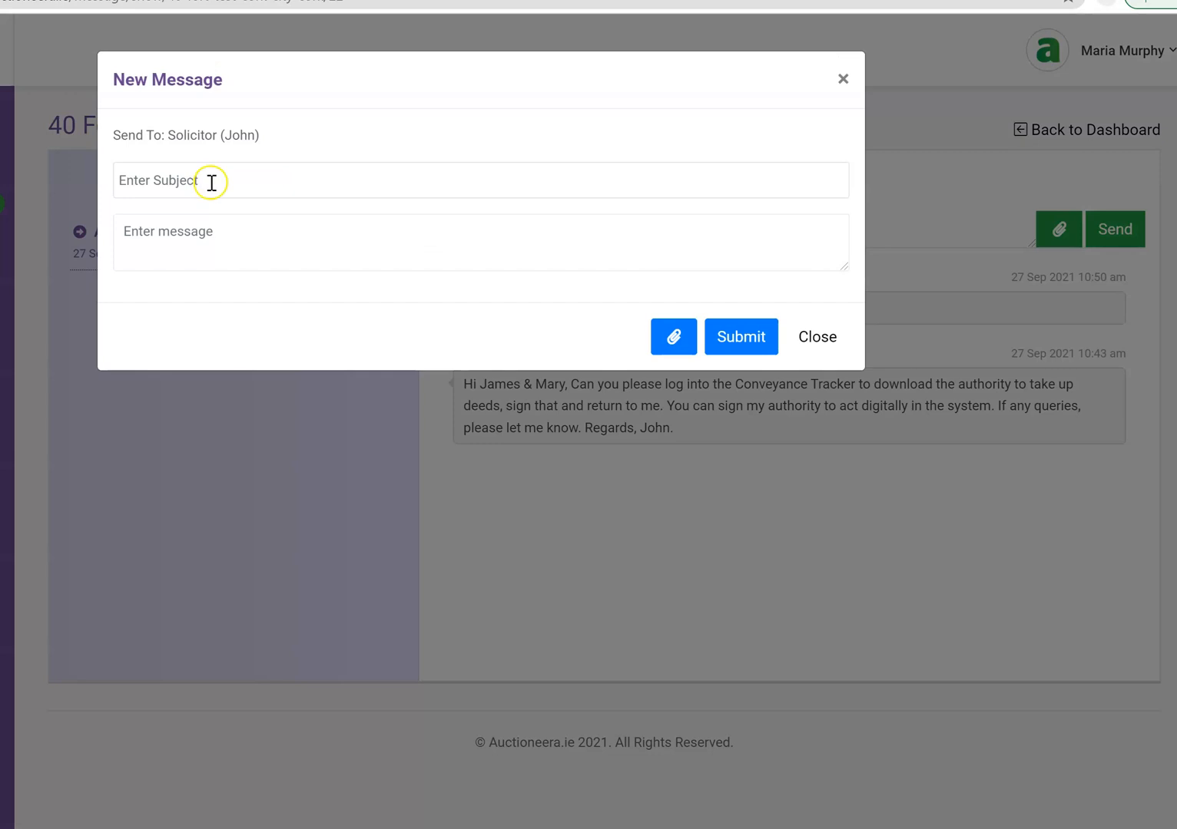
{"action": "left_click", "coordinate": [263, 179]}
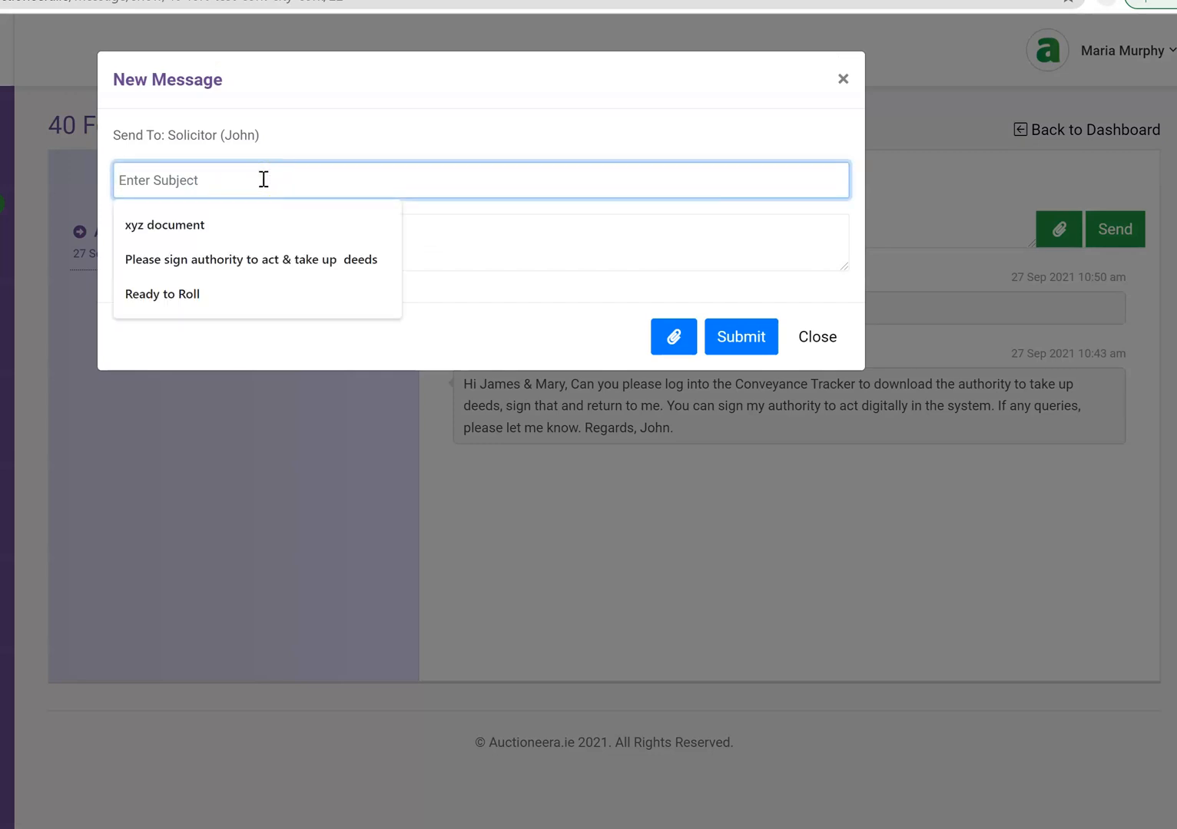
{"action": "type", "text": "Re"}
{"action": "key", "text": "BackSpace"}
{"action": "key", "text": "BackSpace"}
{"action": "type", "text": "LPT"}
{"action": "key", "text": "Tab"}
{"action": "type", "text": "H"}
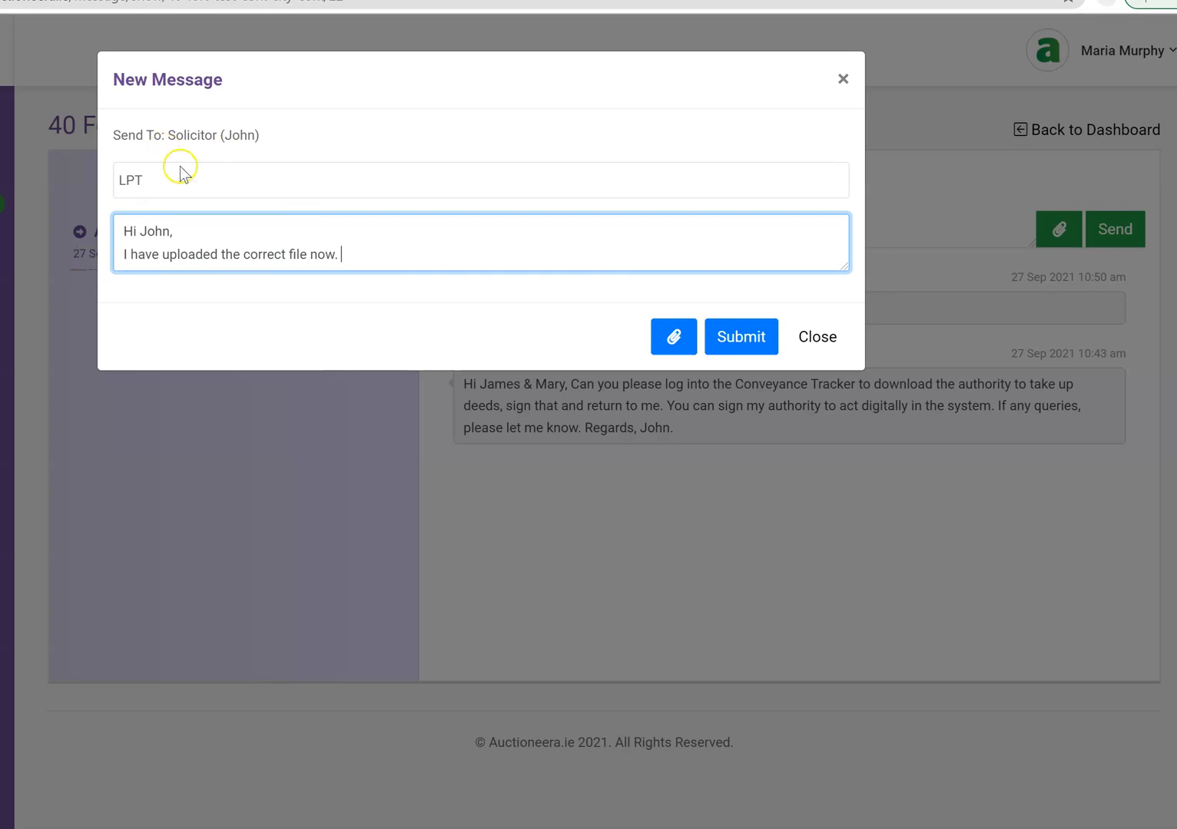
{"action": "left_click", "coordinate": [748, 347]}
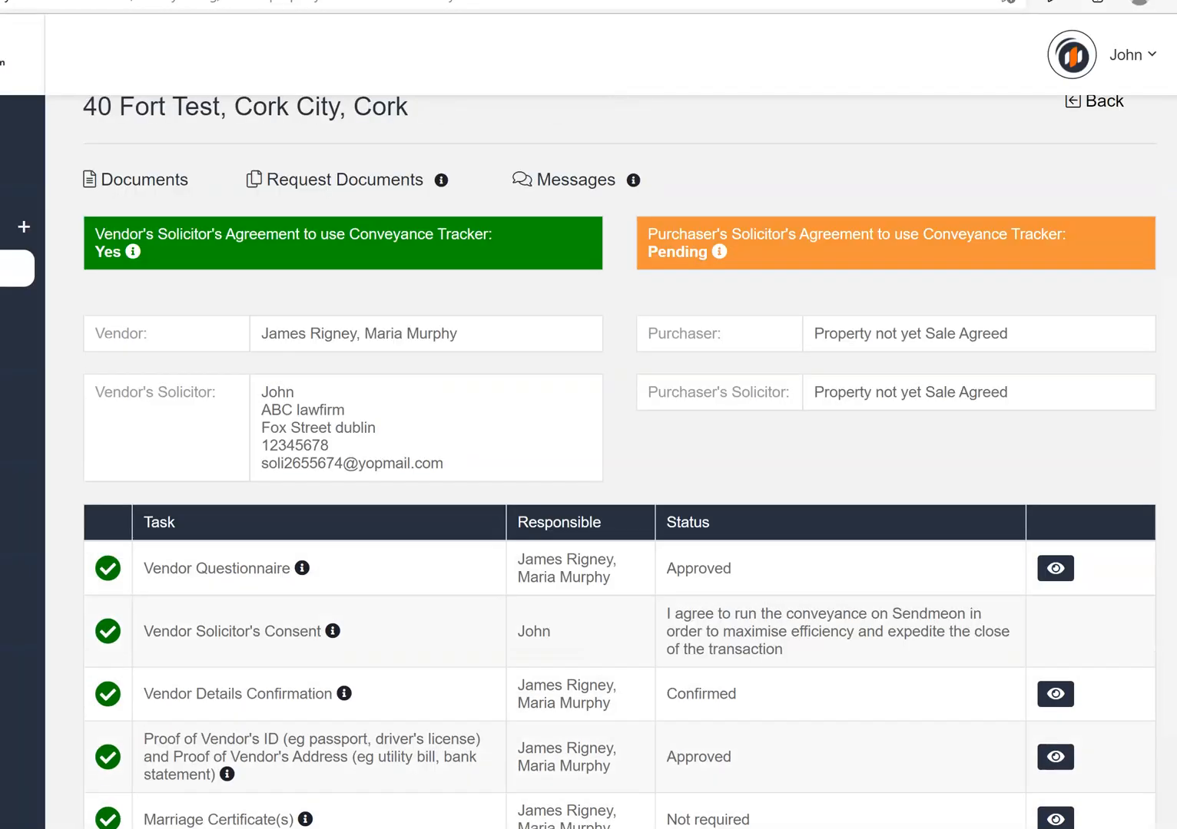
Refresh the dashboard and read the vendor's new LPT message about the corrected upload
{"action": "scroll", "coordinate": [79, 119], "scroll_direction": "up", "scroll_amount": 1}
{"action": "key", "text": "F5"}
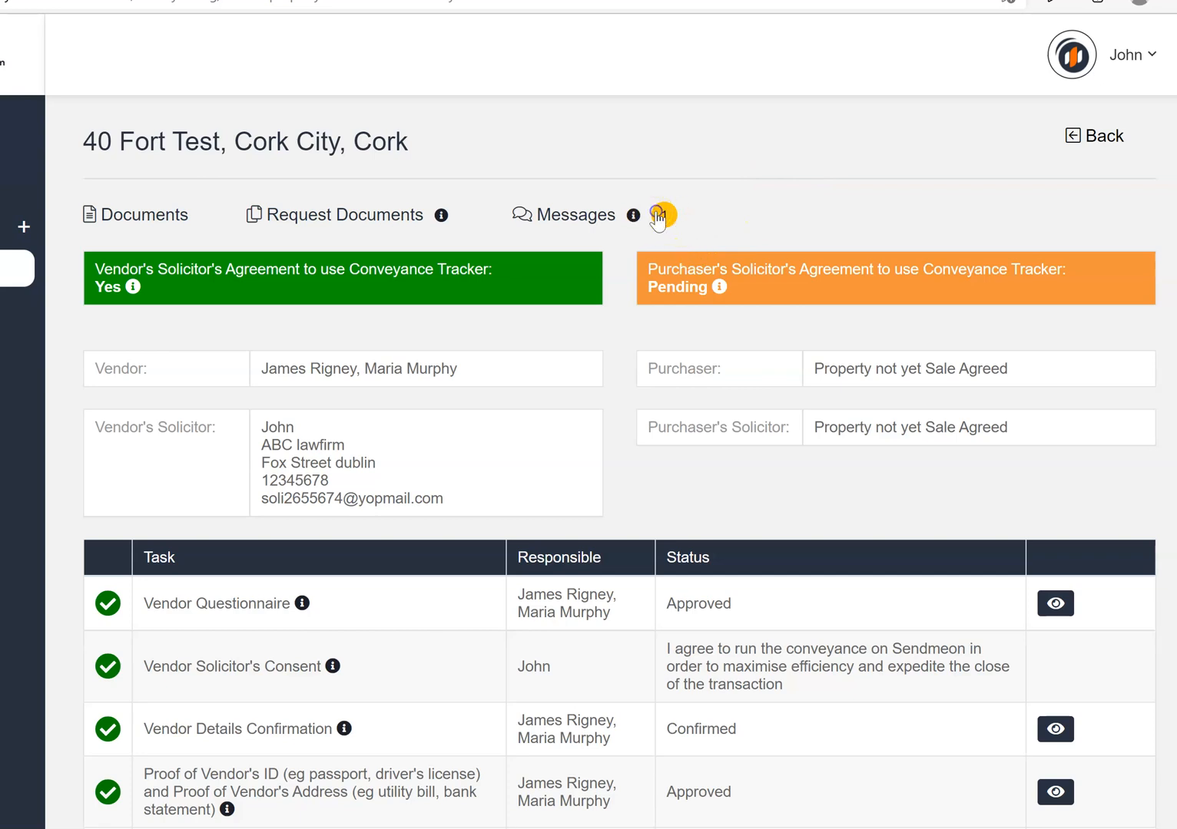
{"action": "left_click", "coordinate": [658, 216]}
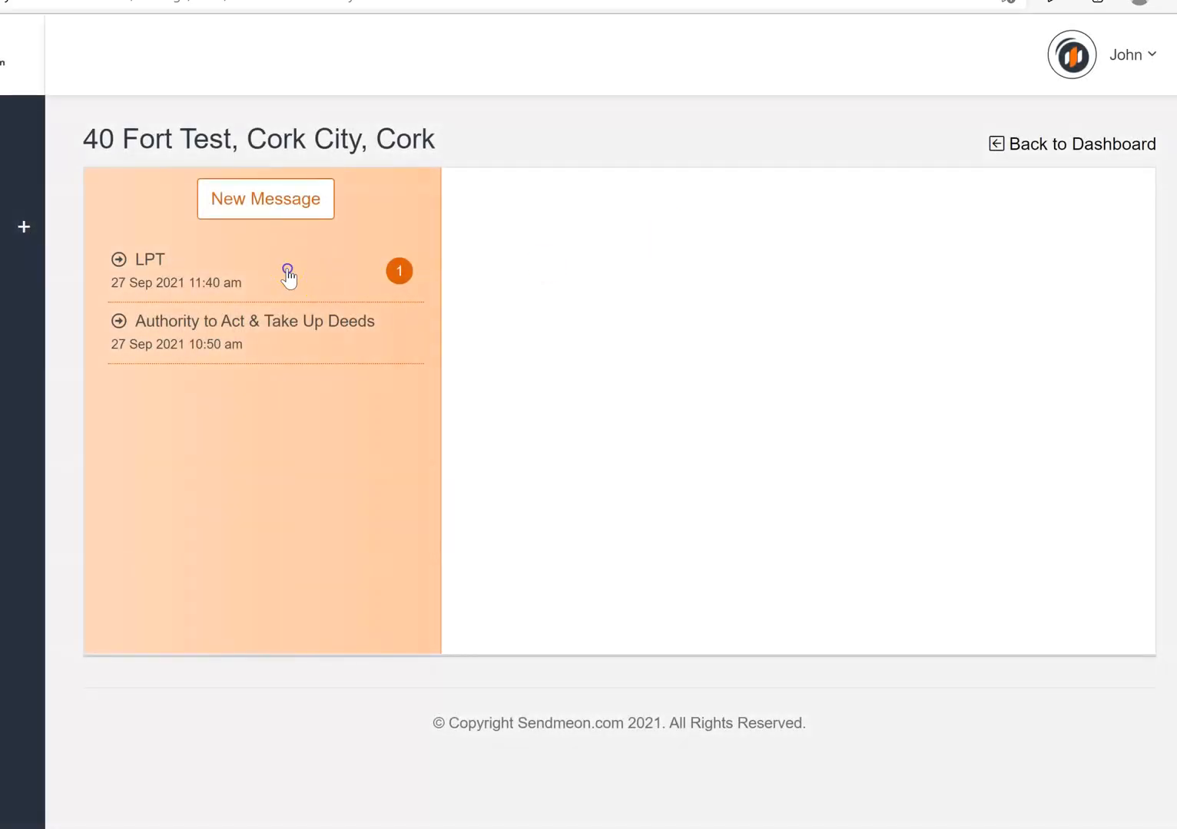
{"action": "left_click", "coordinate": [288, 274]}
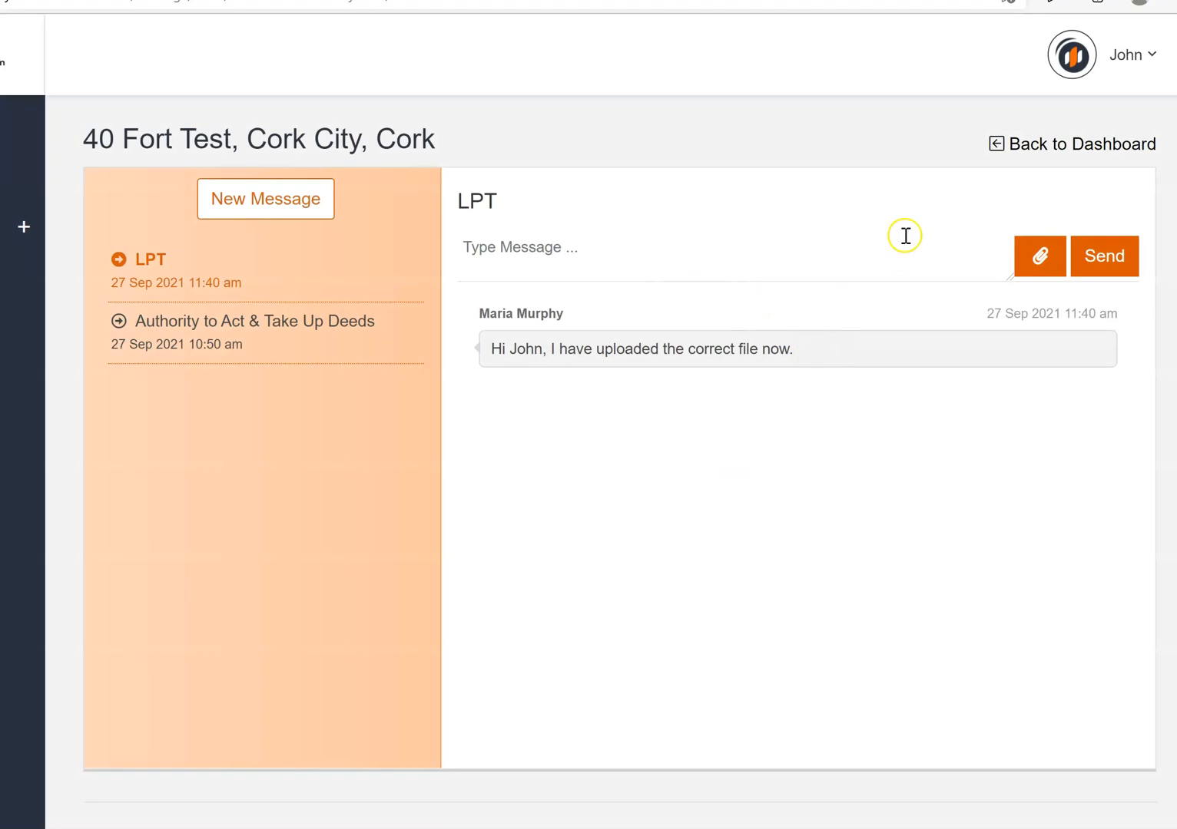
{"action": "left_click", "coordinate": [1099, 145]}
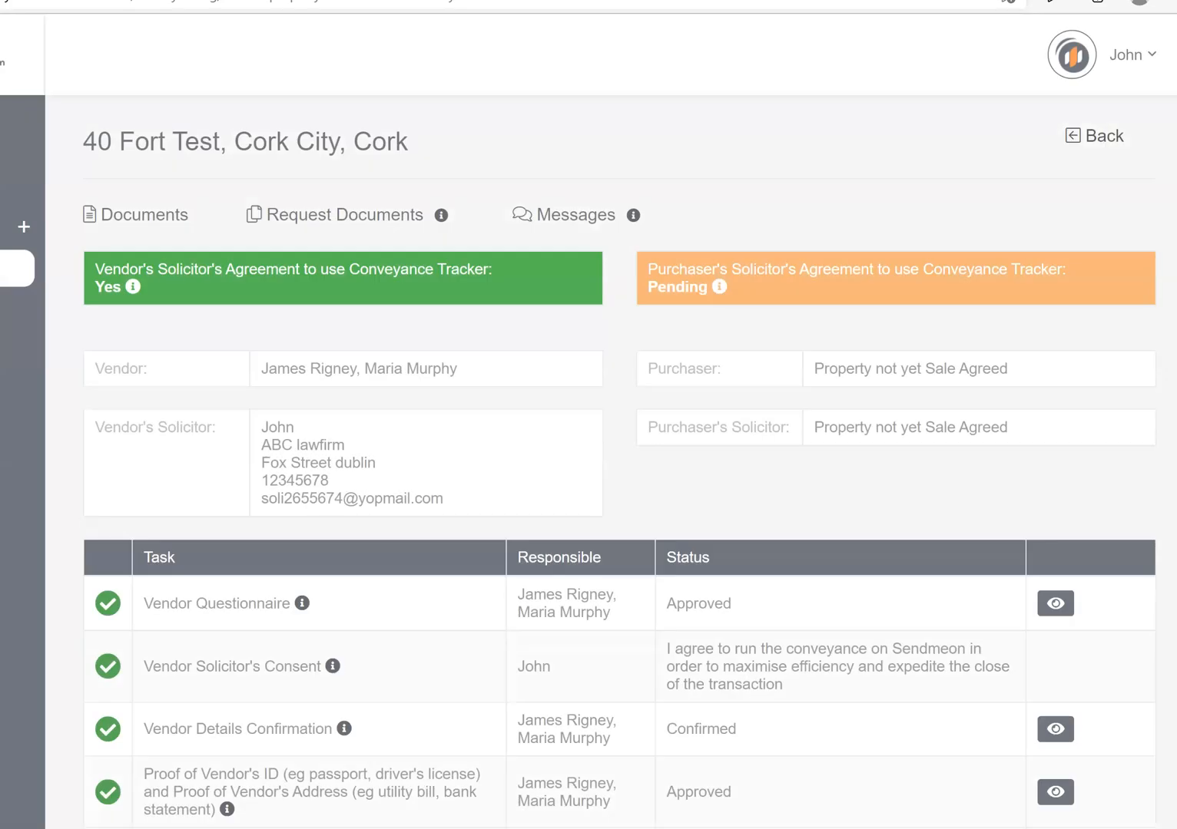
{"action": "scroll", "coordinate": [589, 461], "scroll_direction": "down", "scroll_amount": 1}
{"action": "scroll", "coordinate": [599, 380], "scroll_direction": "down", "scroll_amount": 10}
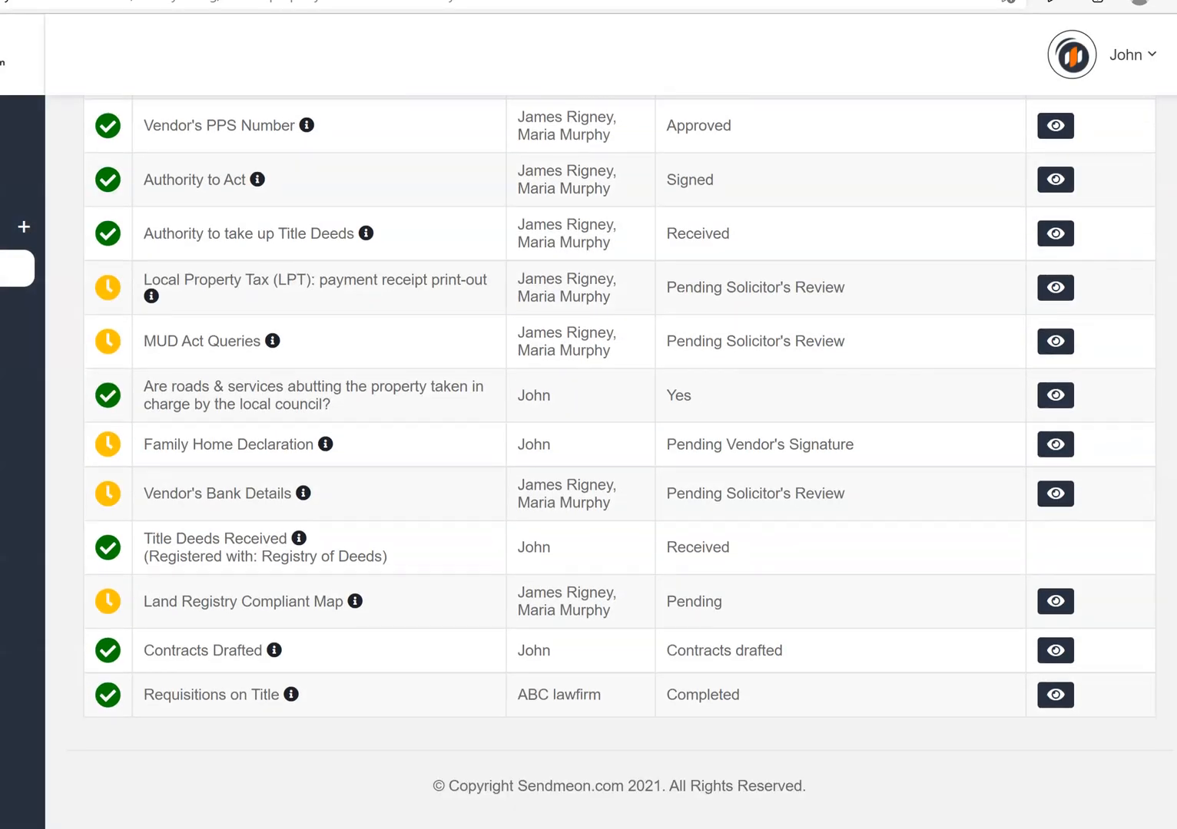
Approve the Local Property Tax payment receipt
{"action": "left_click", "coordinate": [1057, 272]}
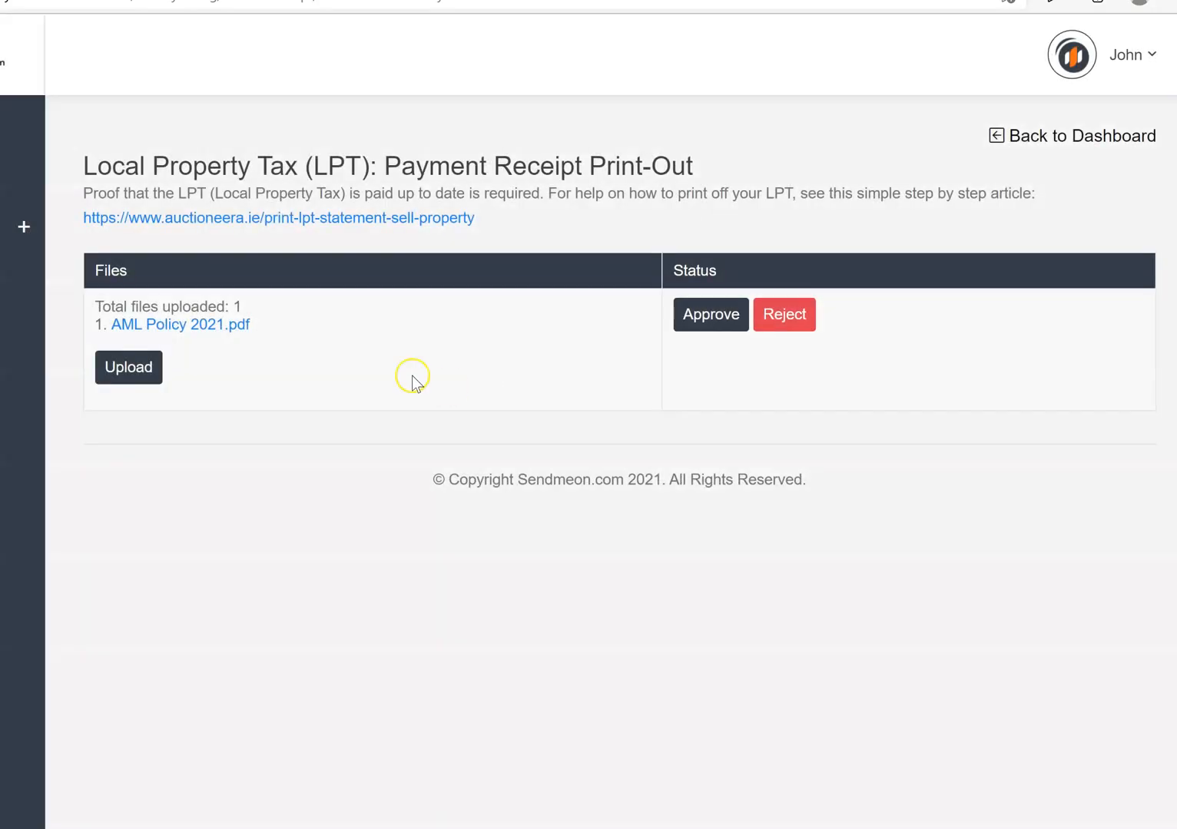
{"action": "left_click", "coordinate": [709, 322]}
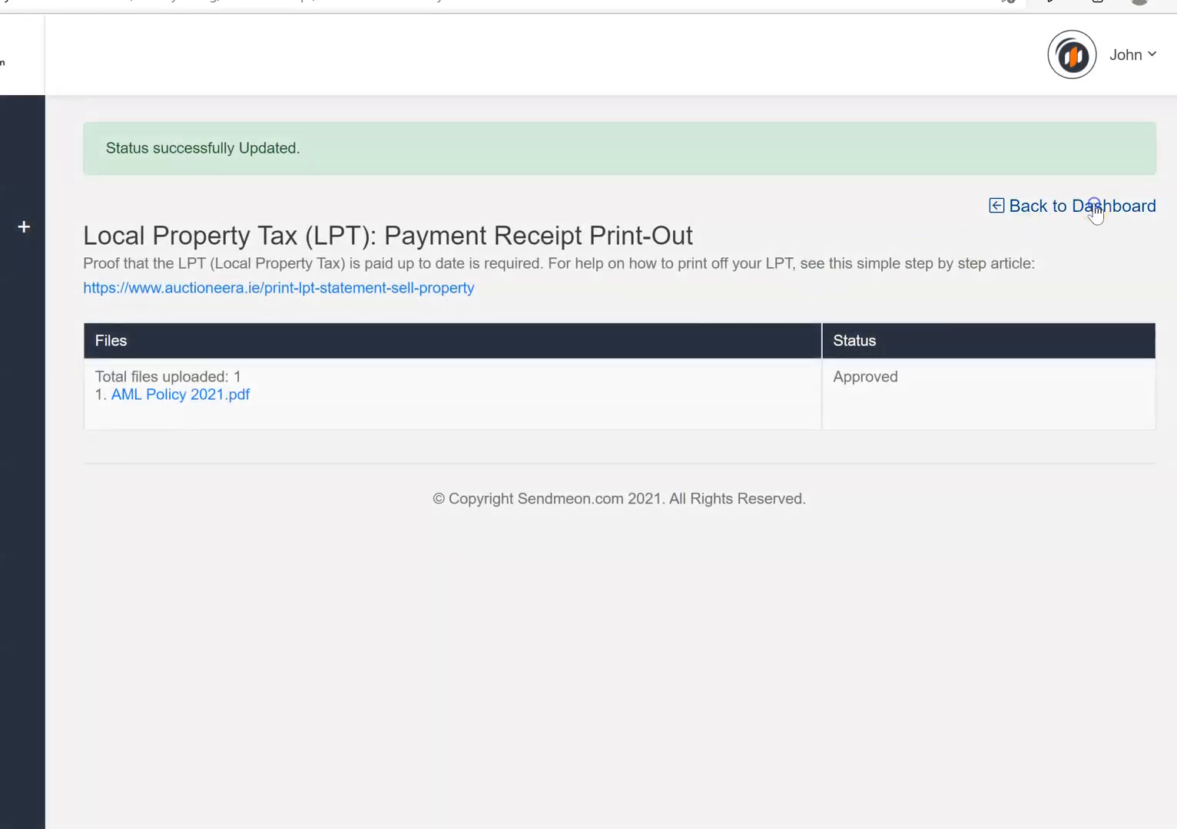
{"action": "left_click", "coordinate": [1095, 209]}
{"action": "scroll", "coordinate": [1093, 307], "scroll_direction": "down", "scroll_amount": 9}
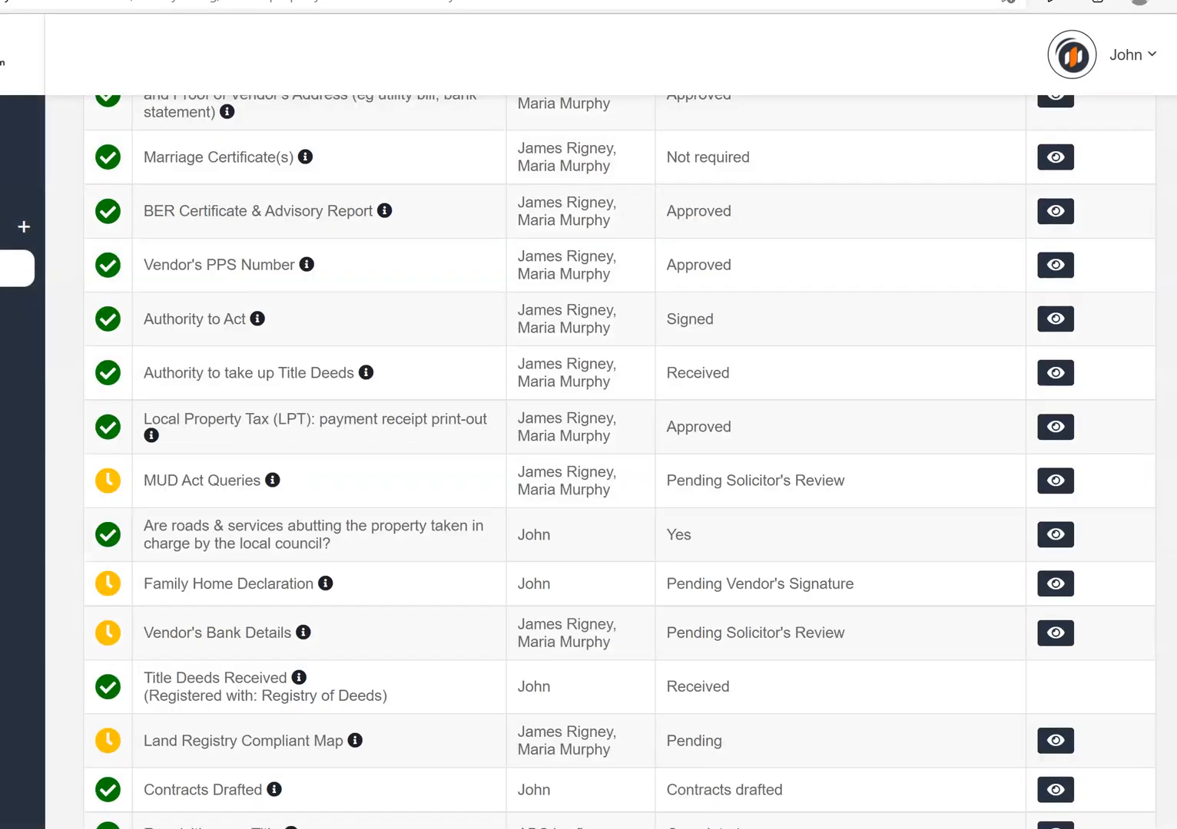
Approve the MUD Act Queries upload
{"action": "left_click", "coordinate": [1056, 447]}
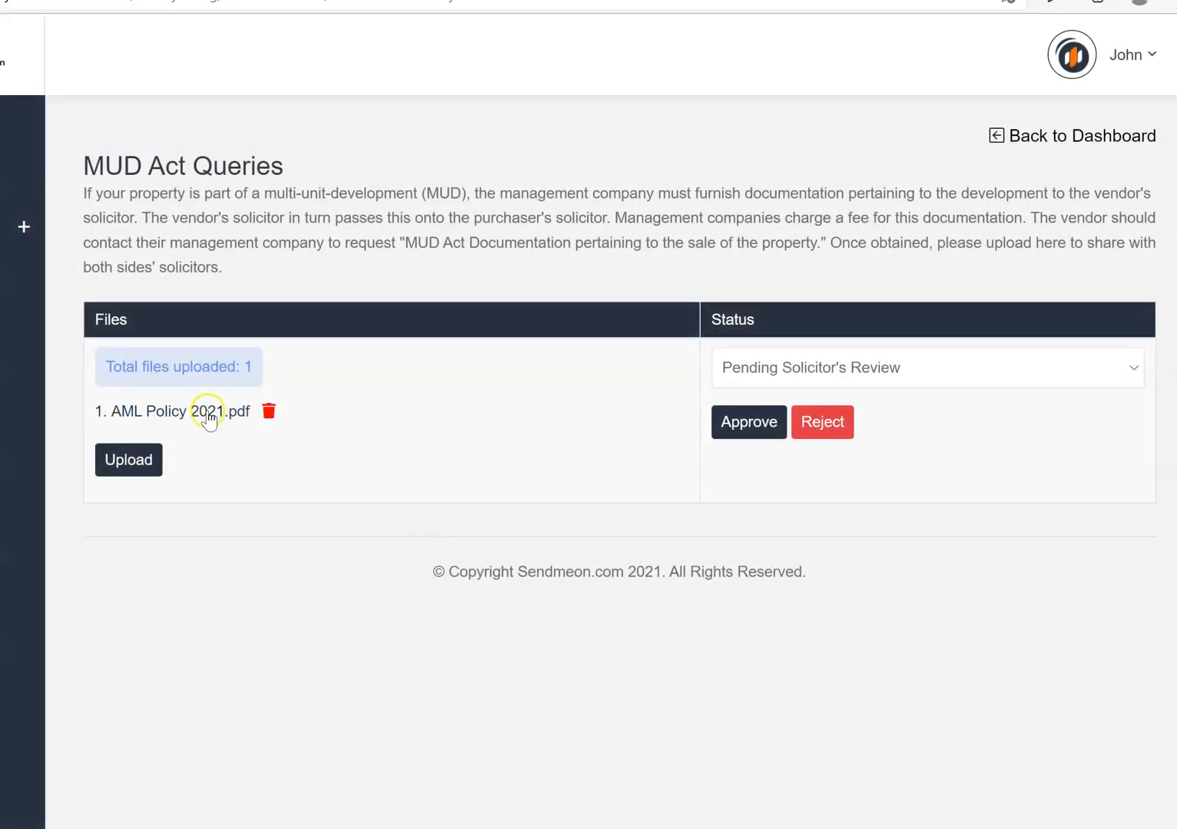
{"action": "left_click", "coordinate": [739, 431]}
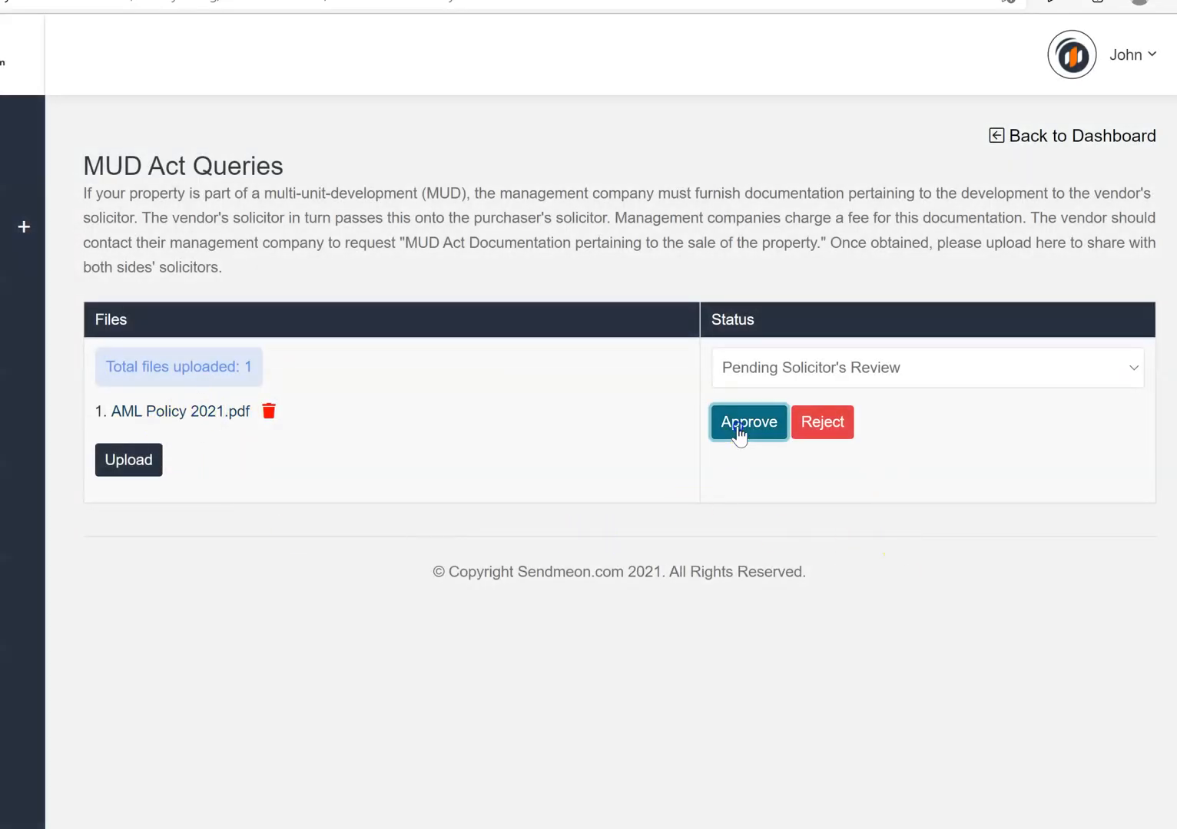
{"action": "left_click", "coordinate": [1113, 211]}
{"action": "scroll", "coordinate": [614, 460], "scroll_direction": "down", "scroll_amount": 10}
{"action": "scroll", "coordinate": [744, 499], "scroll_direction": "down", "scroll_amount": 1}
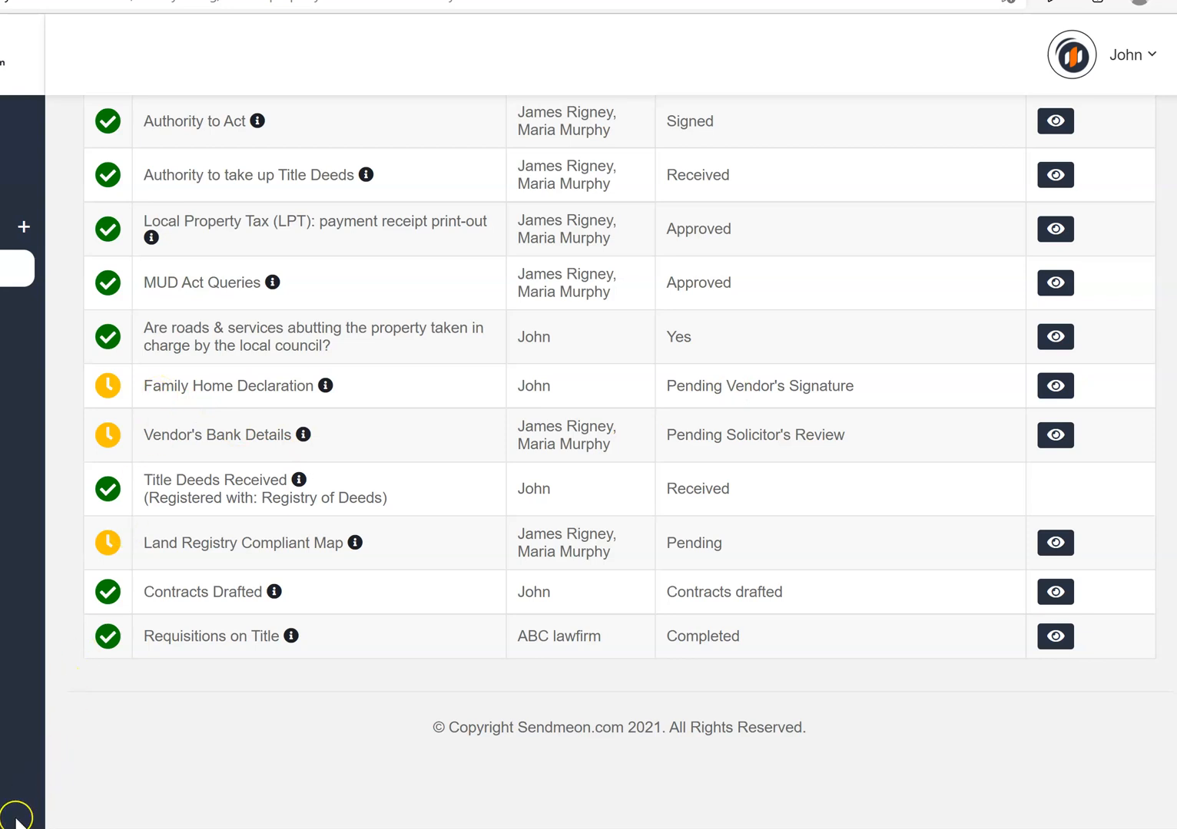
Mark the Family Home Declaration as Received
{"action": "left_click", "coordinate": [1056, 385]}
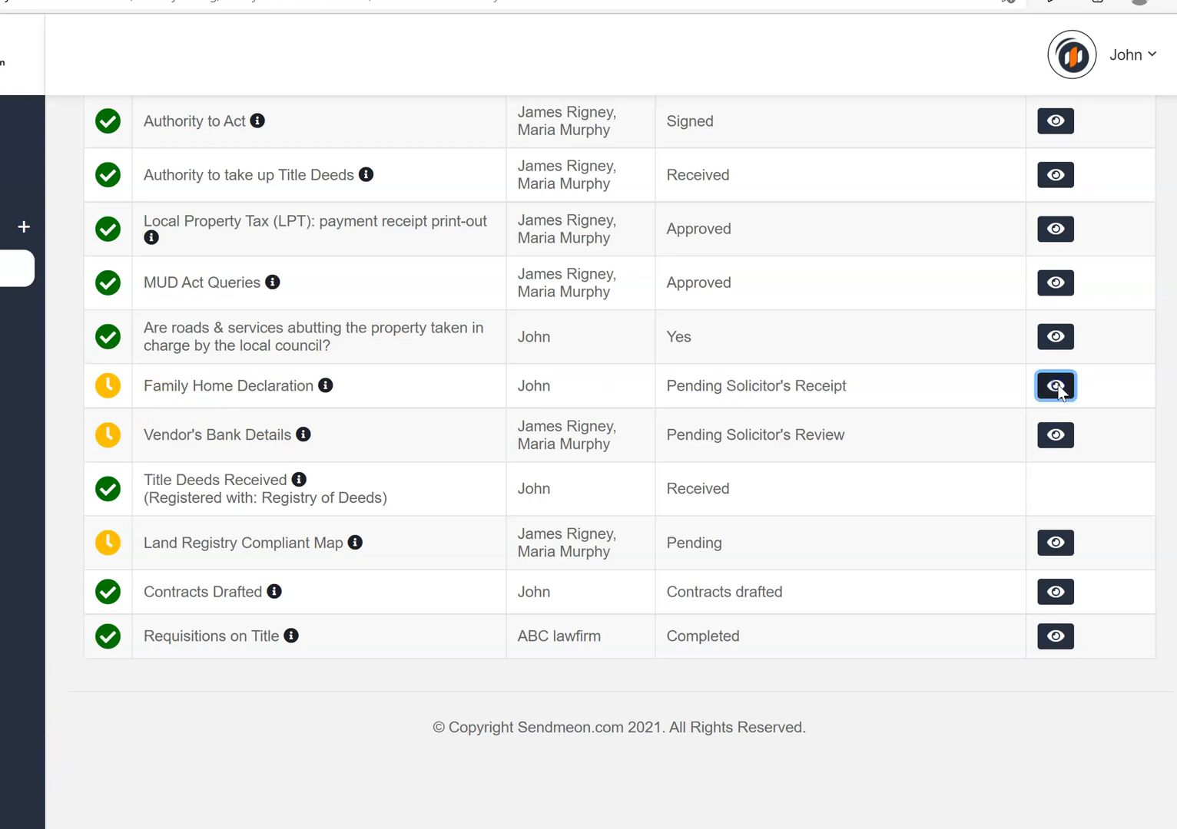
{"action": "left_click", "coordinate": [705, 306]}
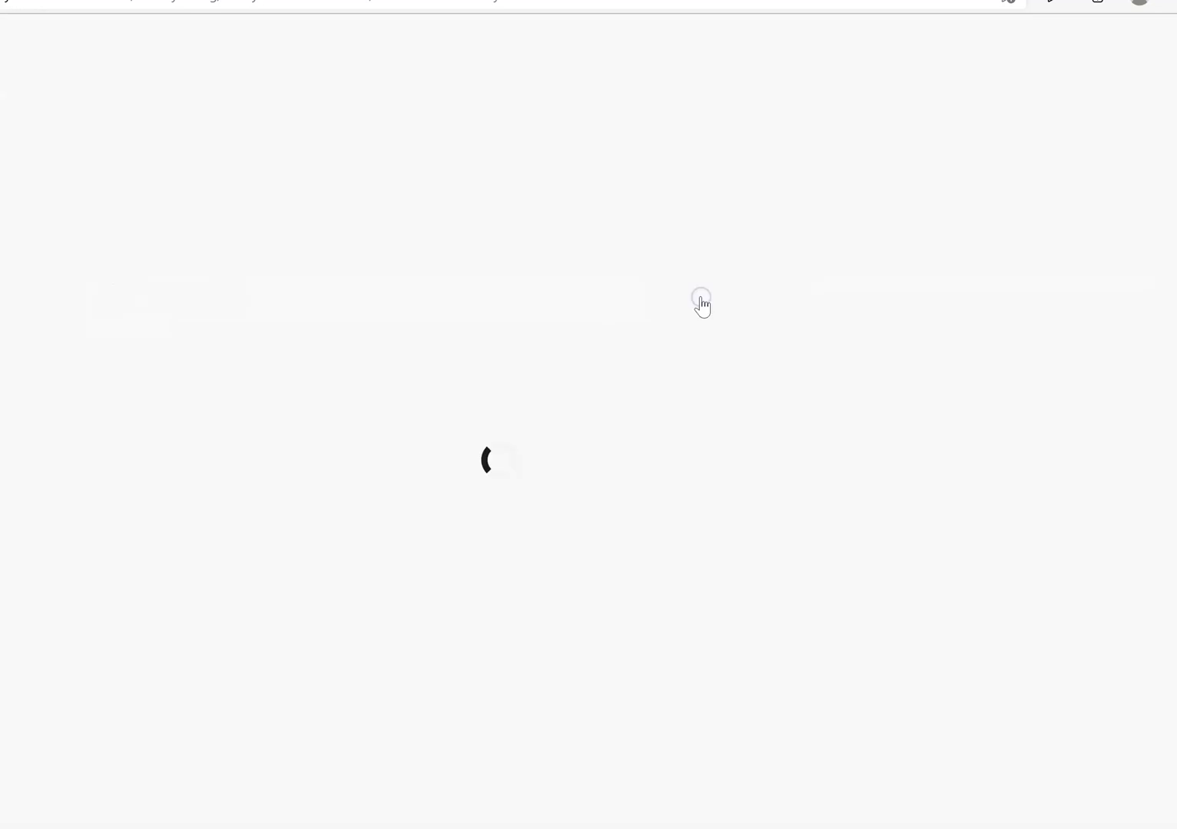
{"action": "left_click", "coordinate": [1098, 202]}
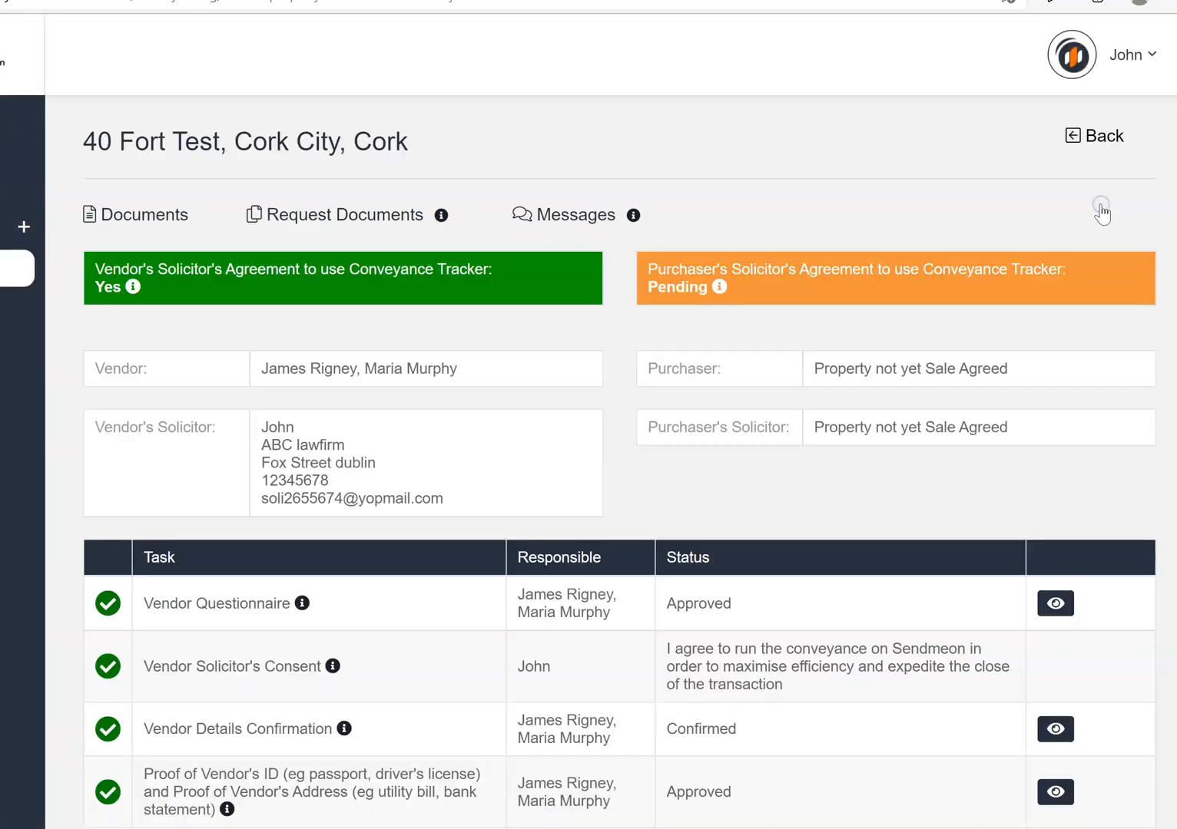
{"action": "scroll", "coordinate": [714, 609], "scroll_direction": "down", "scroll_amount": 10}
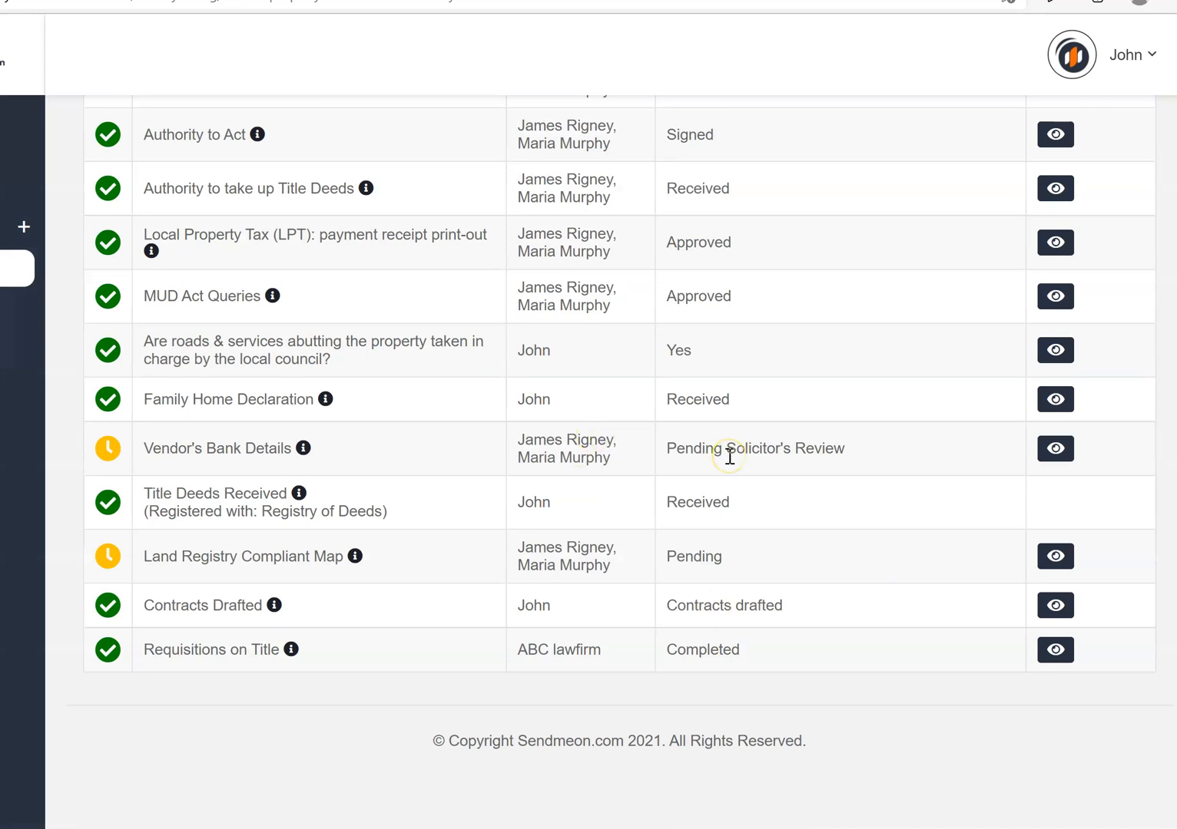
{"action": "left_click", "coordinate": [1057, 448]}
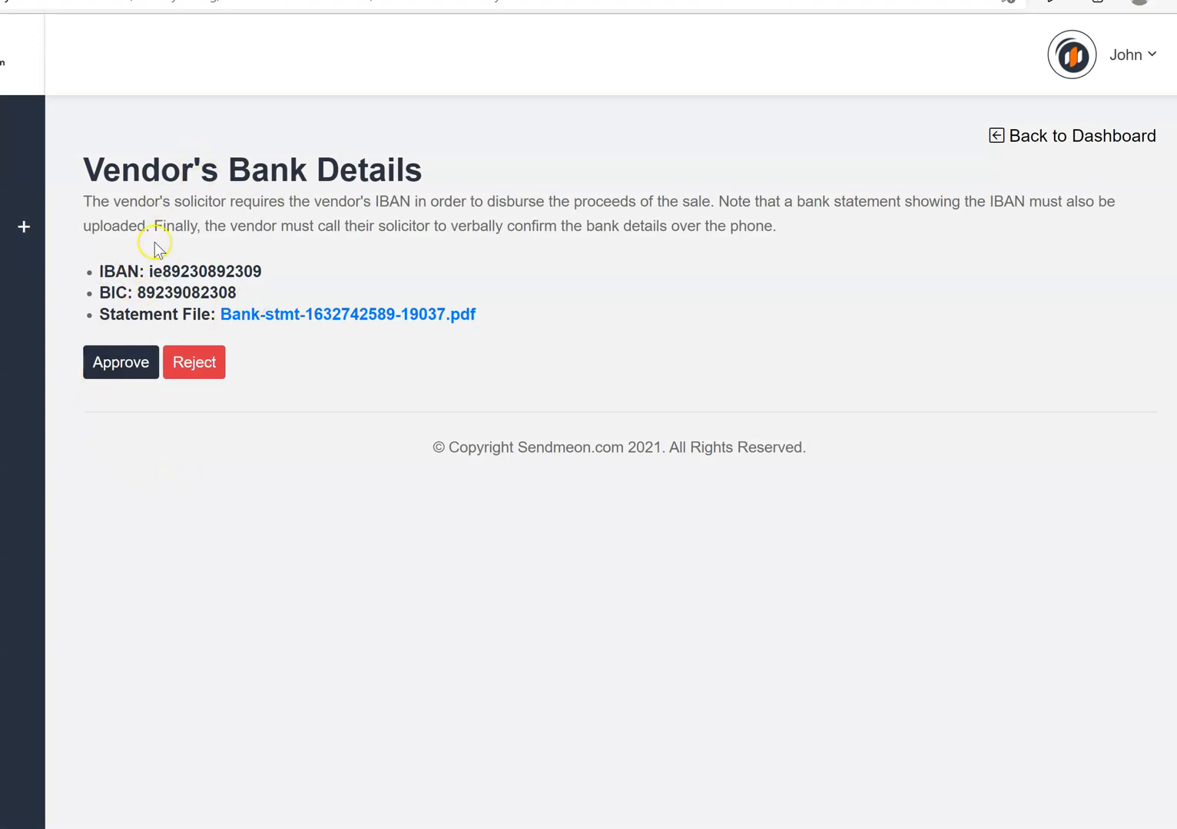
Approve Vendor's Bank Details, then refresh to show the Land Registry map awaiting review
{"action": "left_click", "coordinate": [108, 365]}
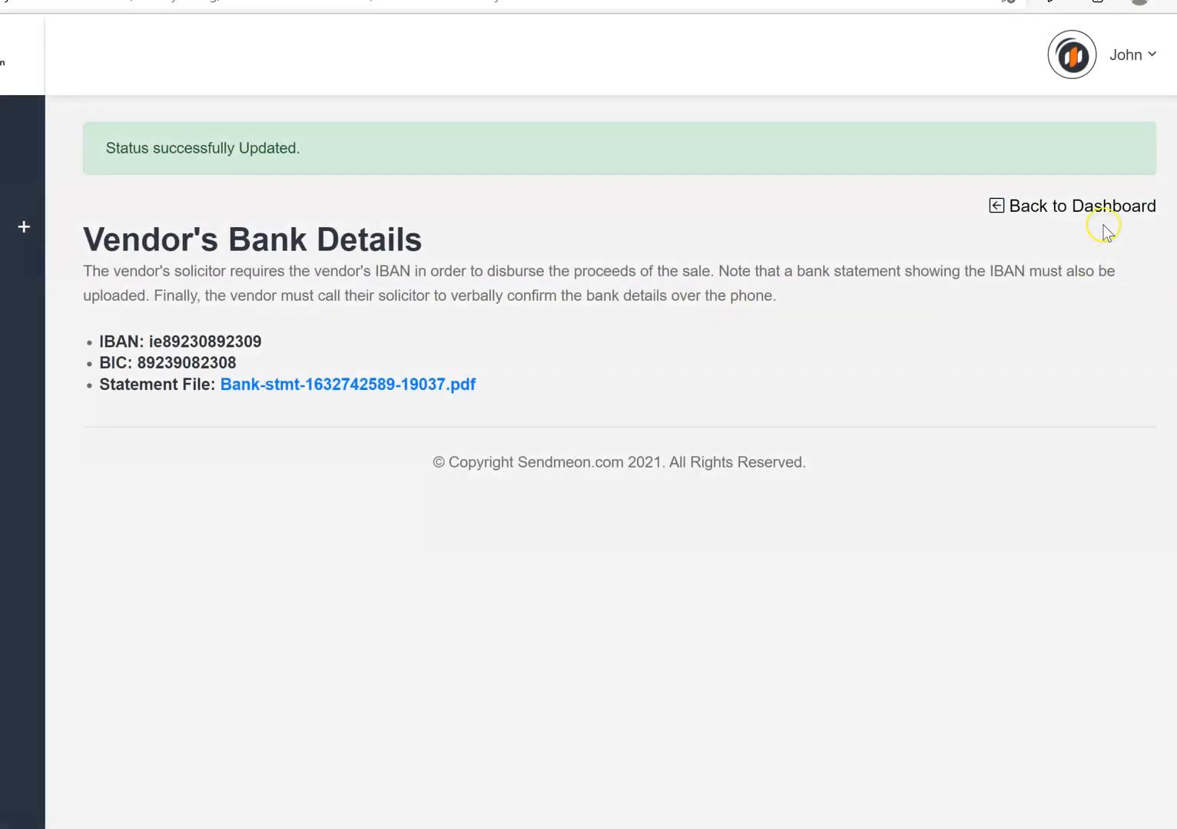
{"action": "left_click", "coordinate": [1106, 209]}
{"action": "scroll", "coordinate": [588, 461], "scroll_direction": "down", "scroll_amount": 5}
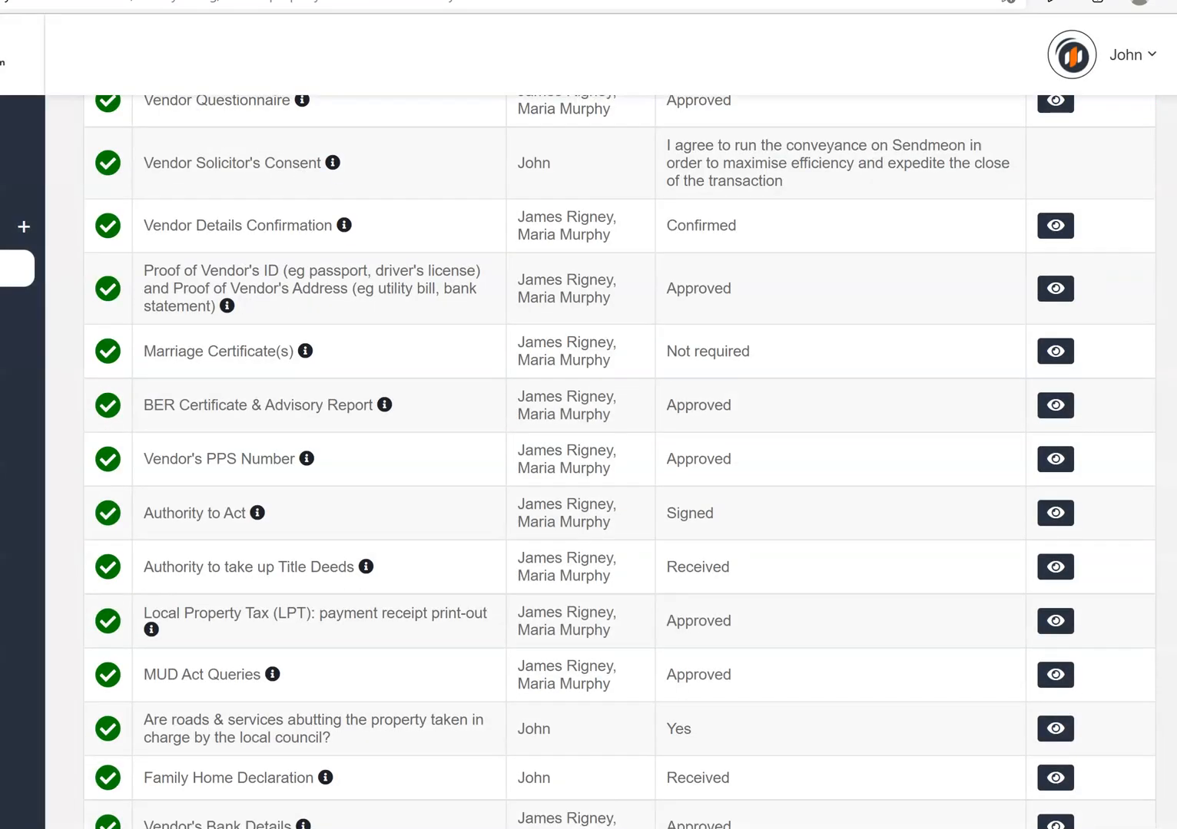
{"action": "scroll", "coordinate": [588, 461], "scroll_direction": "down", "scroll_amount": 5}
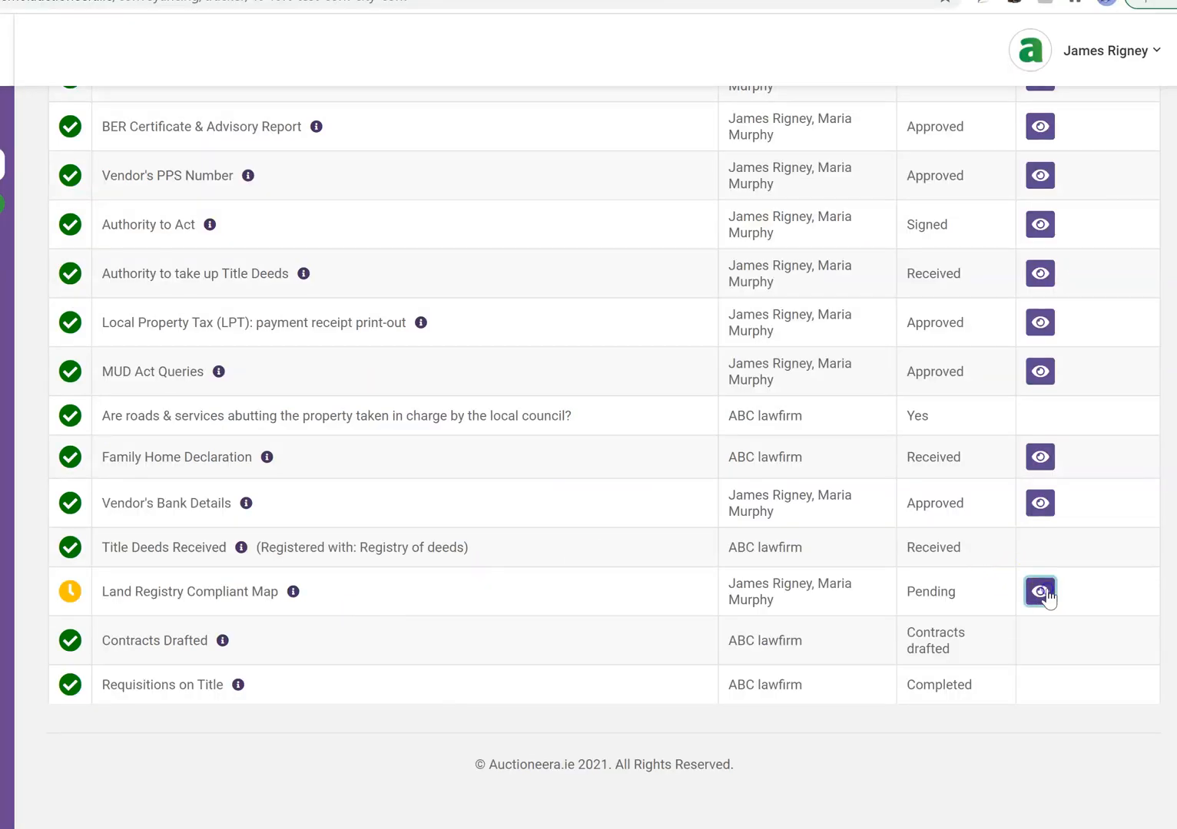
{"action": "left_click", "coordinate": [1046, 593]}
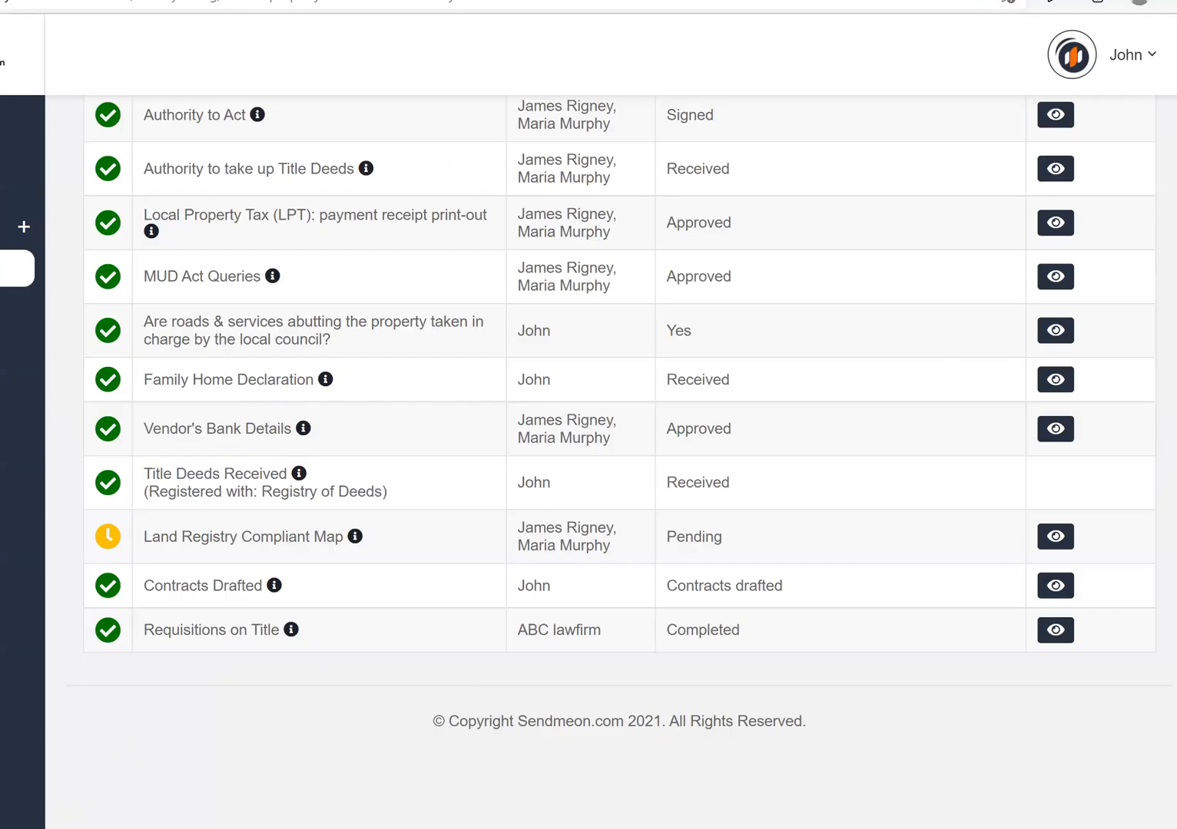
{"action": "key", "text": "F5"}
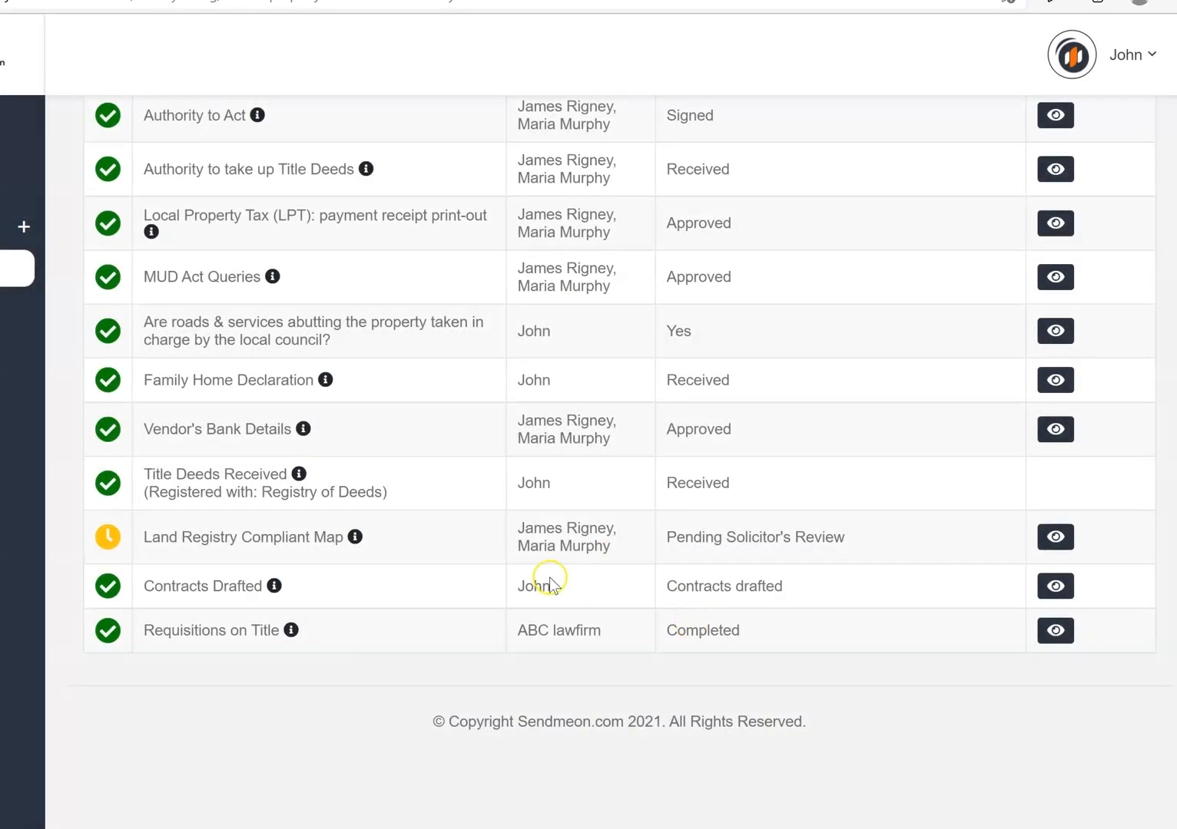
Approve the Land Registry Compliant Map, leaving every 40 Fort Test task green-ticked
{"action": "left_click", "coordinate": [1059, 539]}
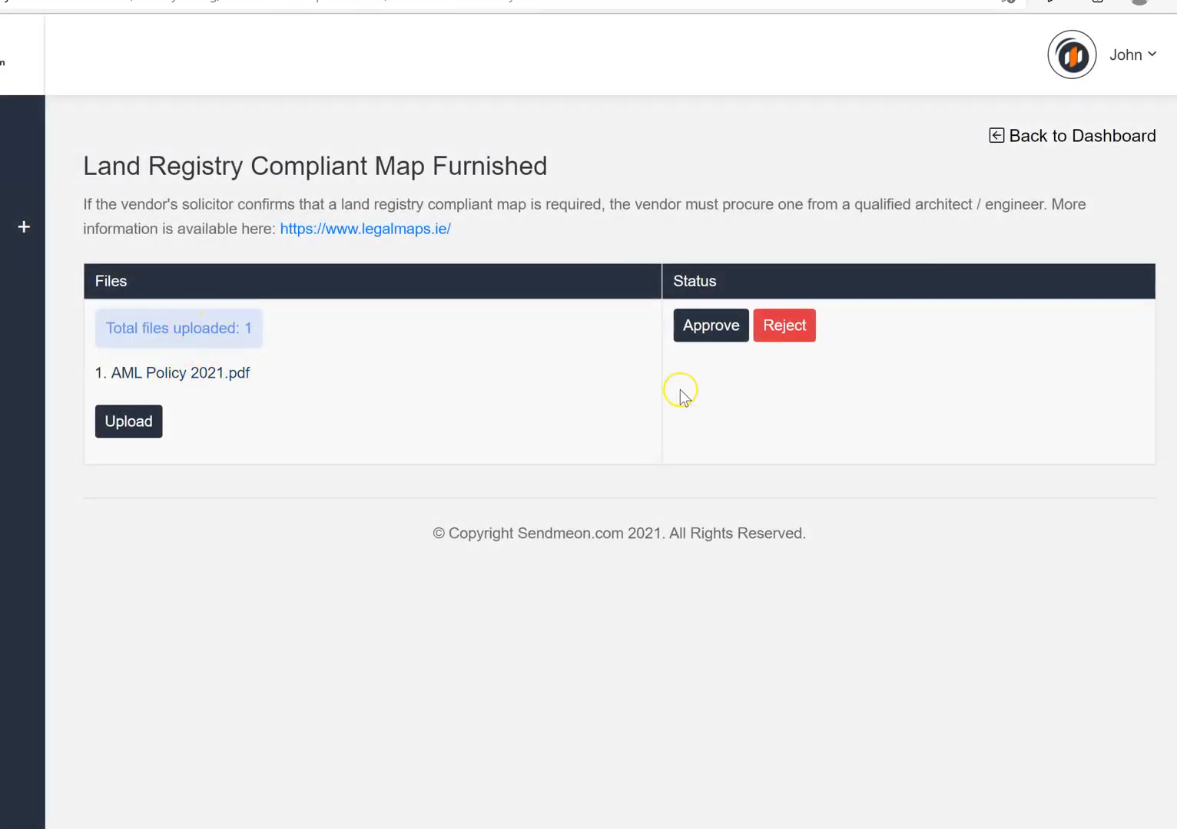
{"action": "left_click", "coordinate": [711, 329]}
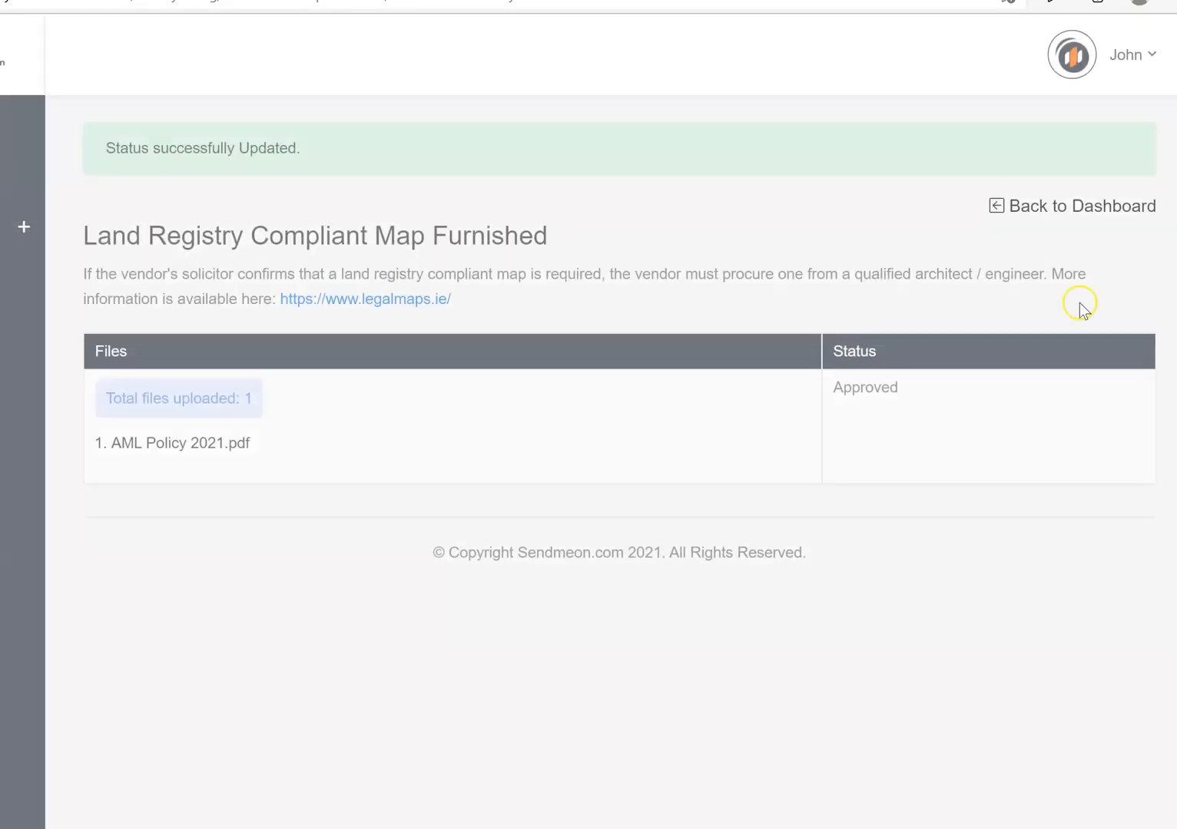
{"action": "left_click", "coordinate": [1091, 208]}
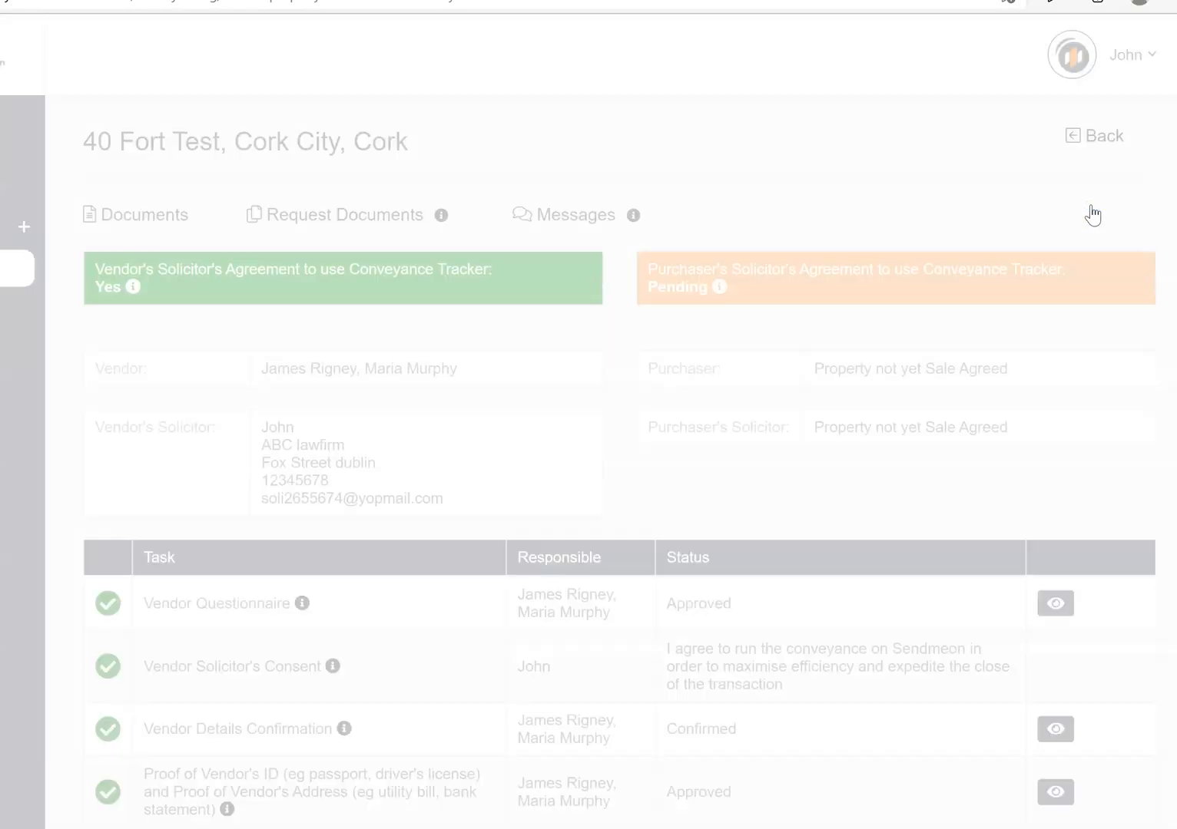
{"action": "scroll", "coordinate": [413, 405], "scroll_direction": "down", "scroll_amount": 8}
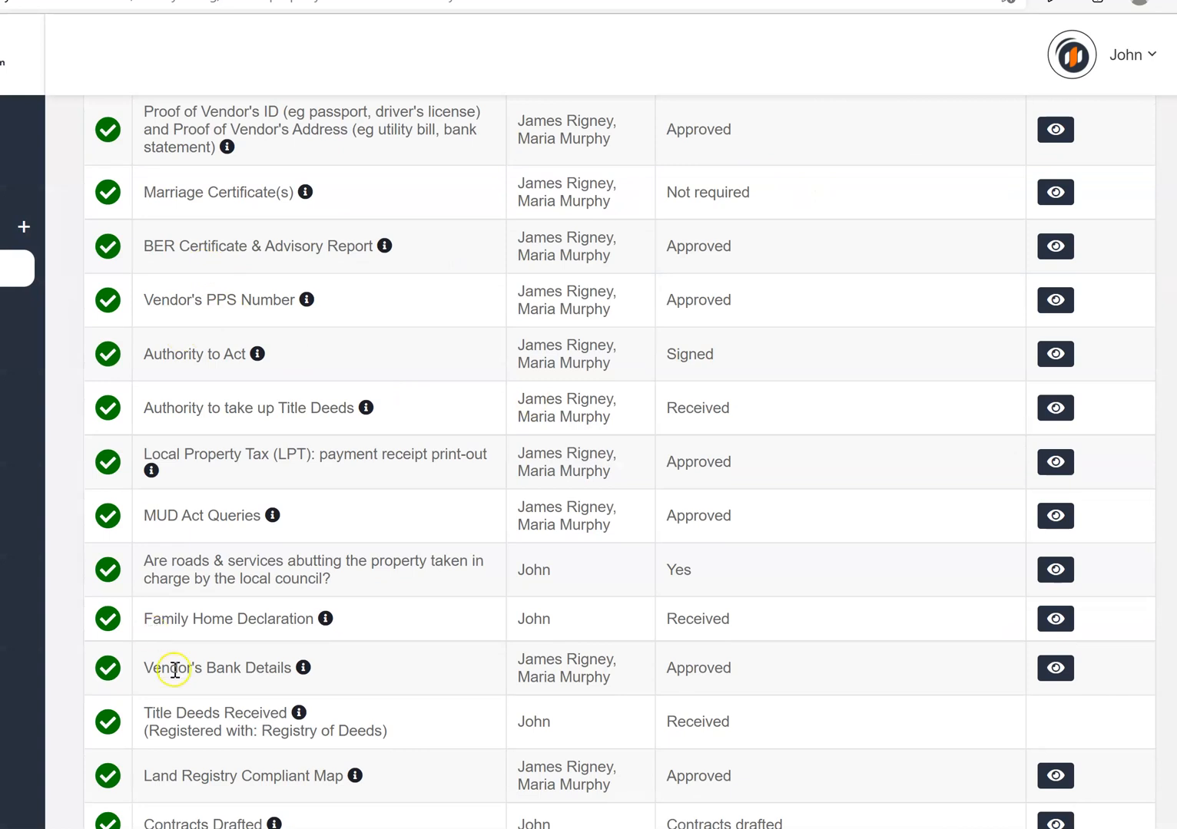
{"action": "scroll", "coordinate": [949, 496], "scroll_direction": "down", "scroll_amount": 3}
{"action": "scroll", "coordinate": [619, 463], "scroll_direction": "up", "scroll_amount": 10}
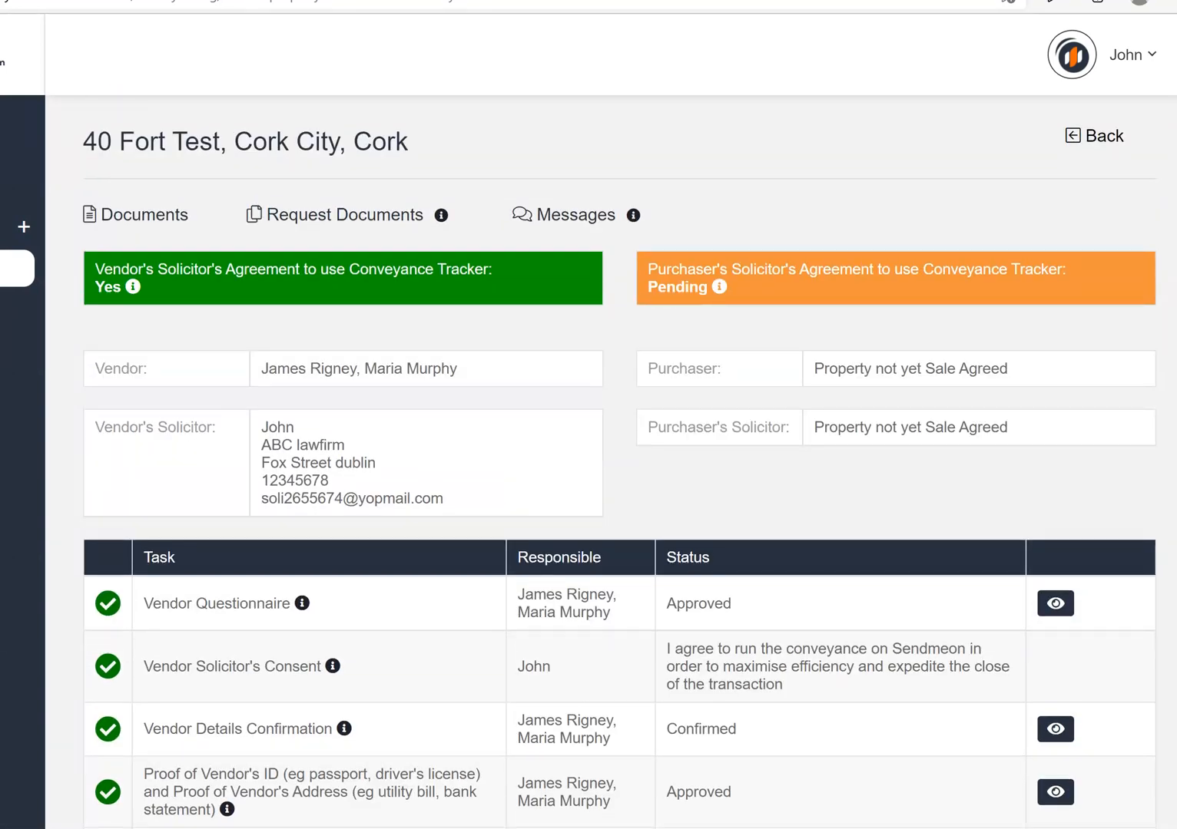
{"action": "scroll", "coordinate": [452, 352], "scroll_direction": "down", "scroll_amount": 4}
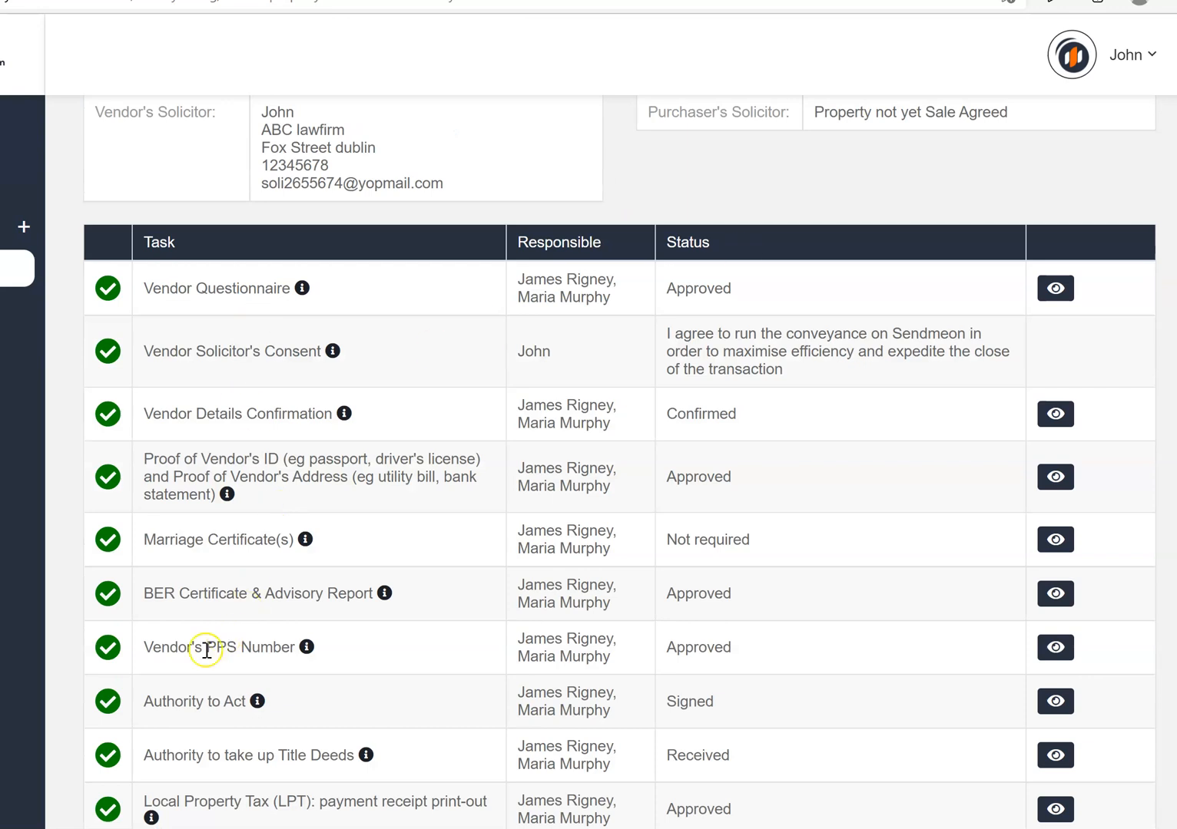
{"action": "scroll", "coordinate": [818, 449], "scroll_direction": "up", "scroll_amount": 4}
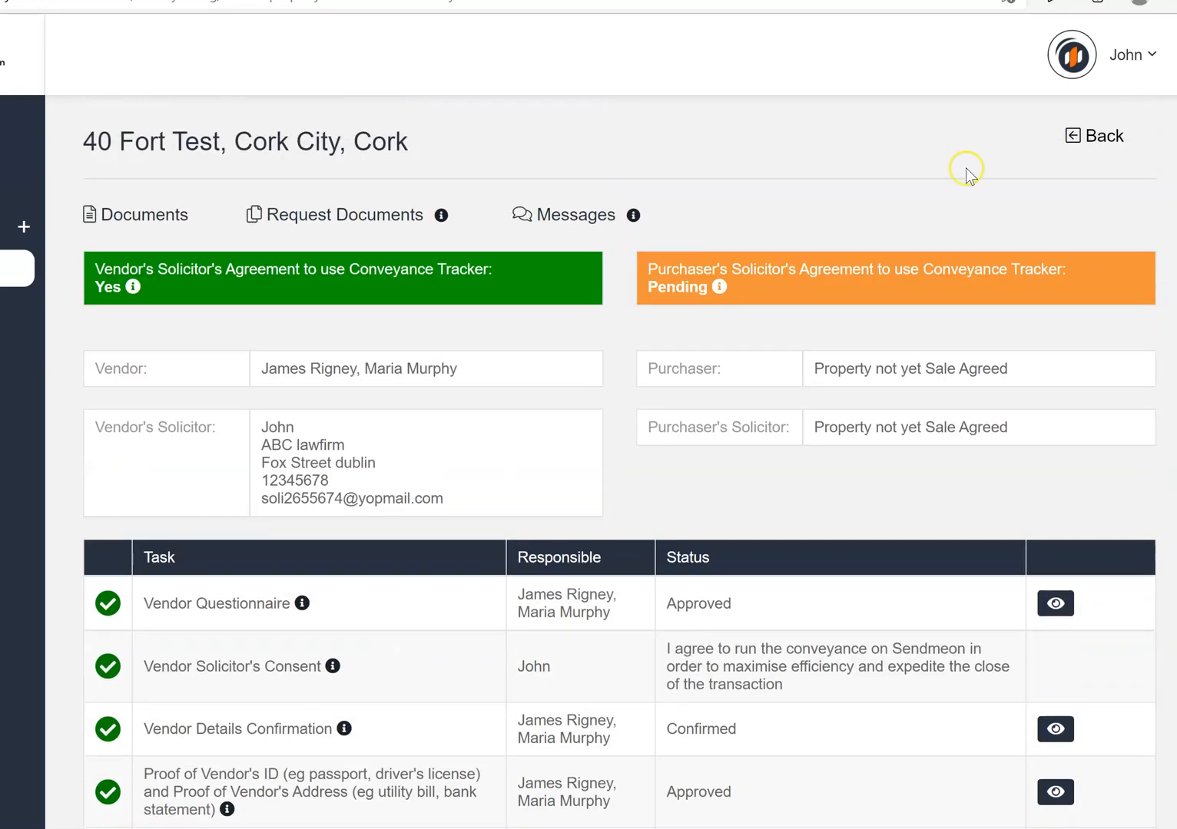
{"action": "left_click", "coordinate": [353, 223]}
Request 'One Final Document' from the vendor with instructions 'Miscellaneous document required'
{"action": "left_click", "coordinate": [492, 172]}
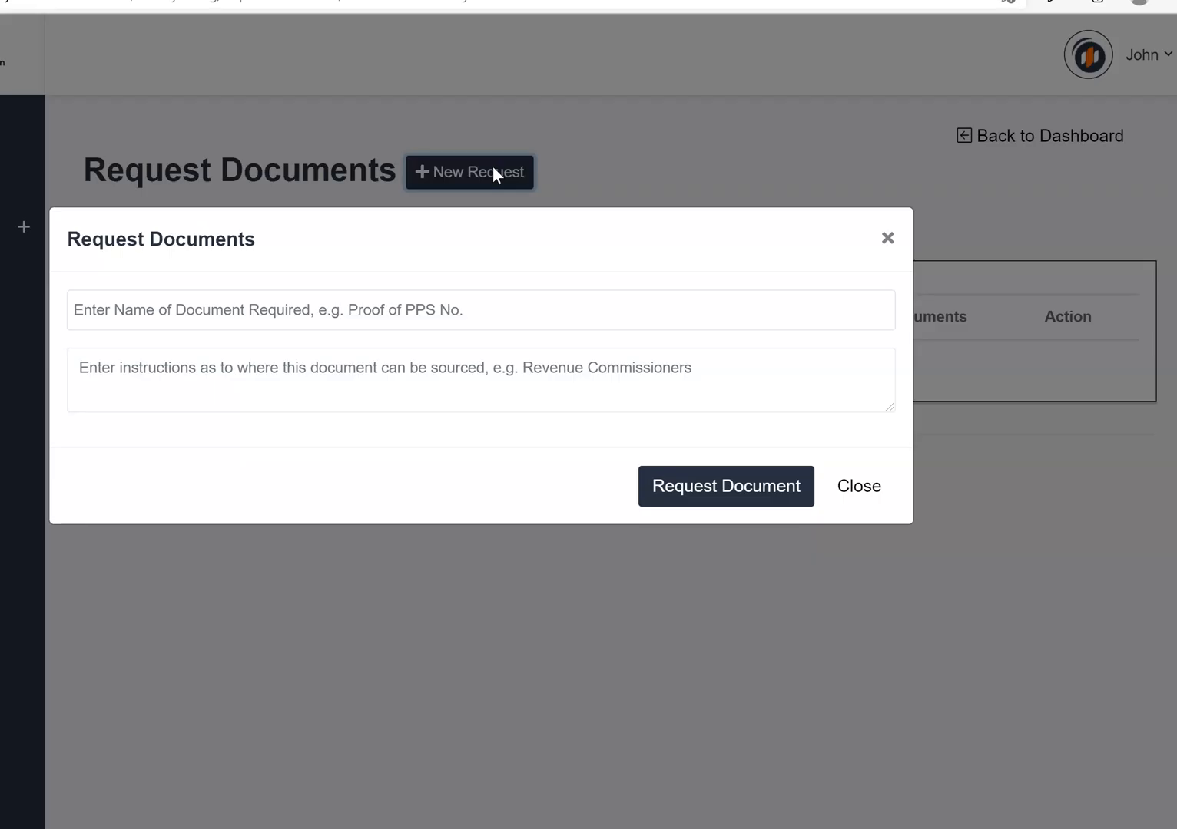
{"action": "left_click", "coordinate": [181, 308]}
{"action": "type", "text": "One Final Docu"}
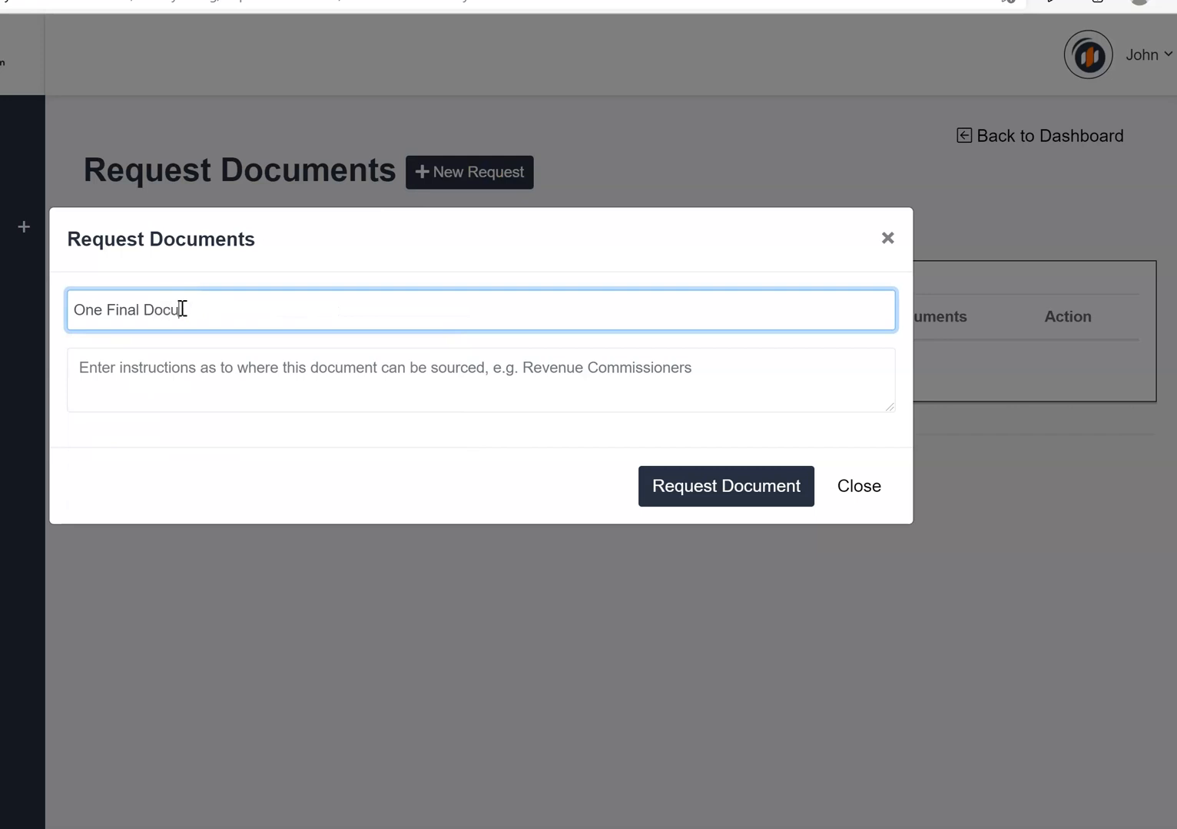
{"action": "type", "text": "ment"}
{"action": "key", "text": "Tab"}
{"action": "type", "text": "M"}
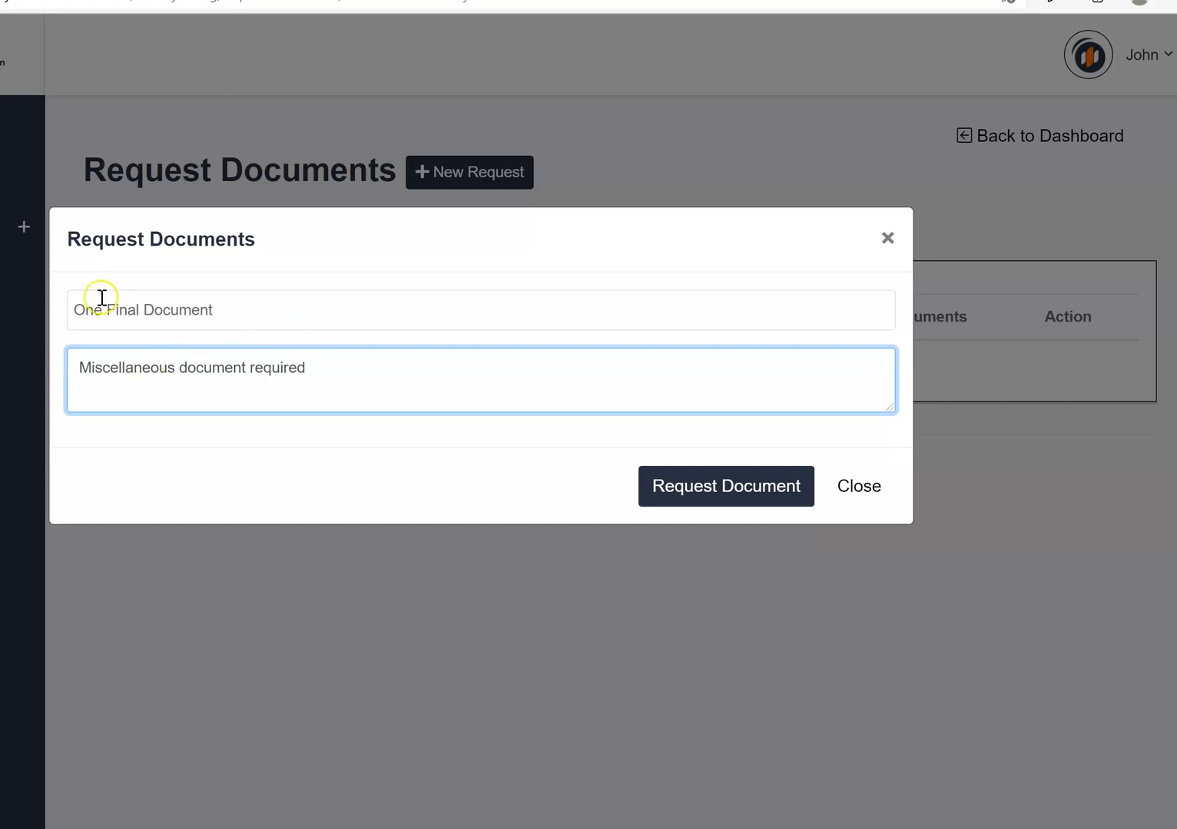
{"action": "left_click", "coordinate": [752, 503]}
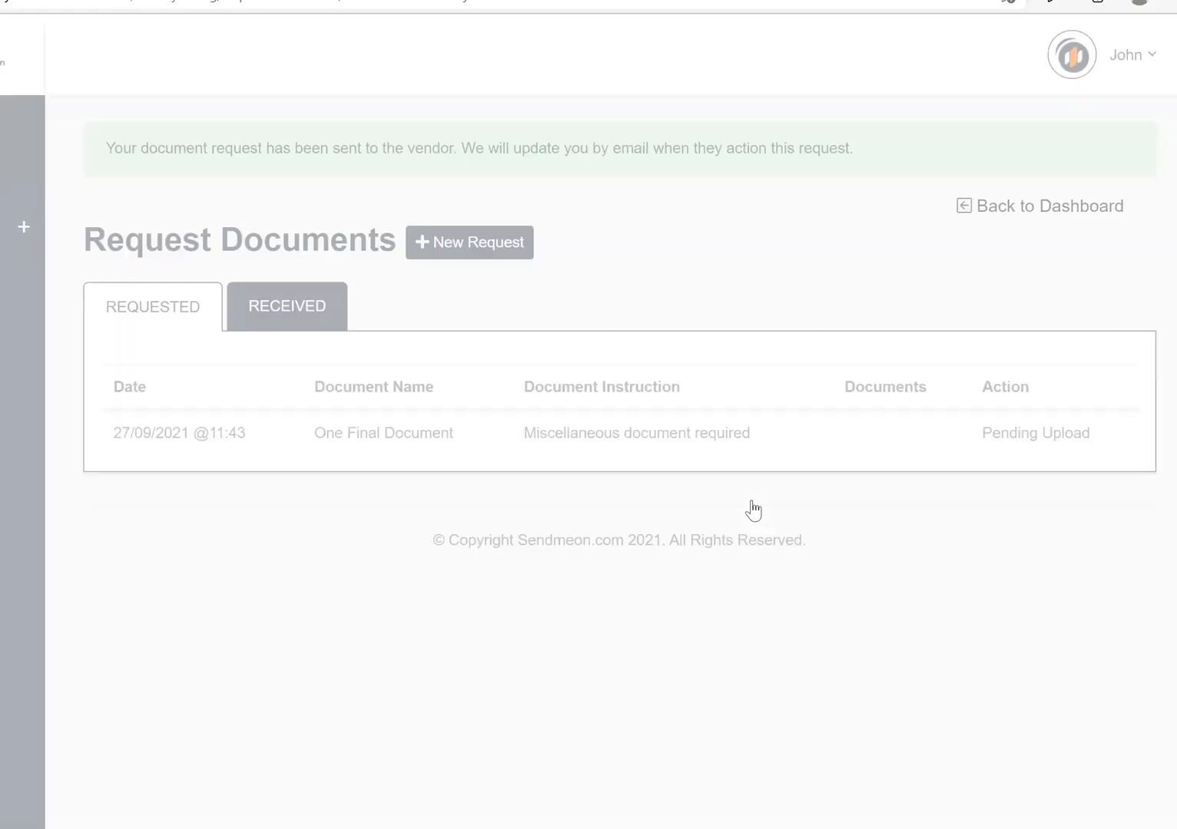
{"action": "left_click", "coordinate": [175, 631]}
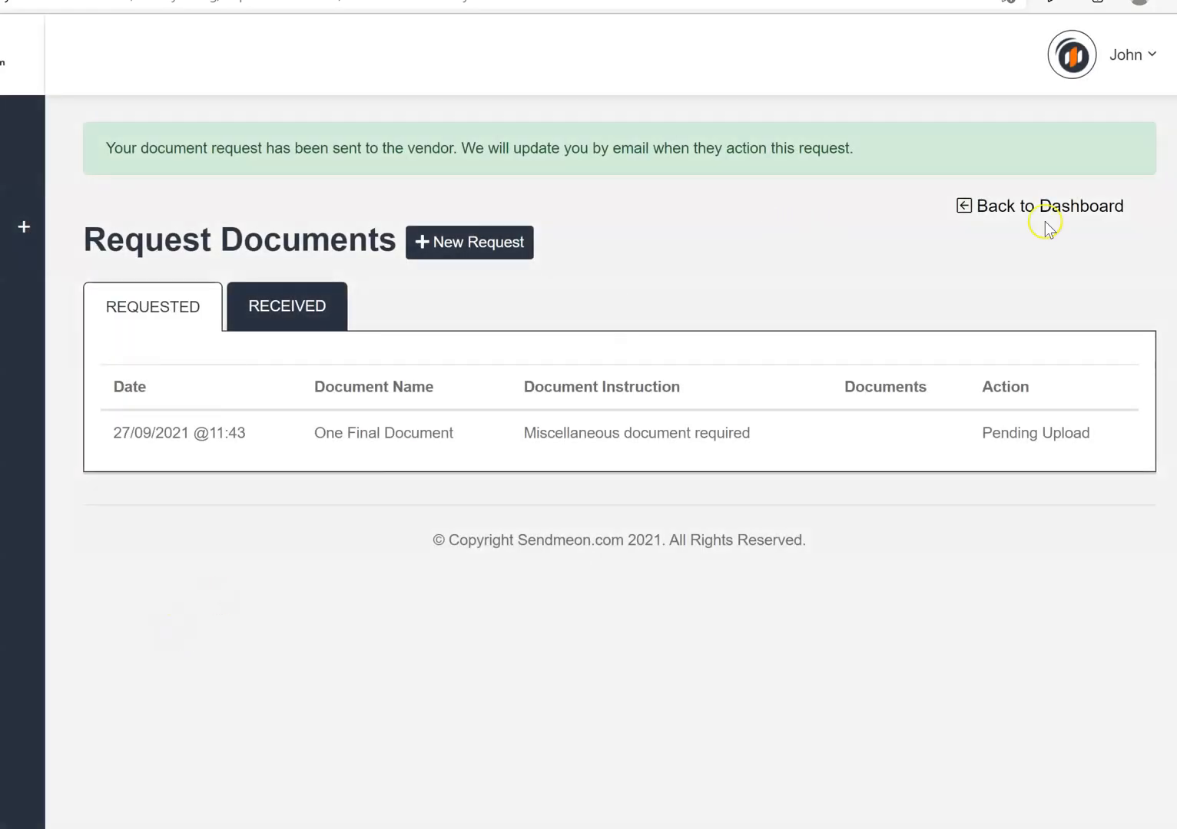
{"action": "left_click", "coordinate": [1073, 206]}
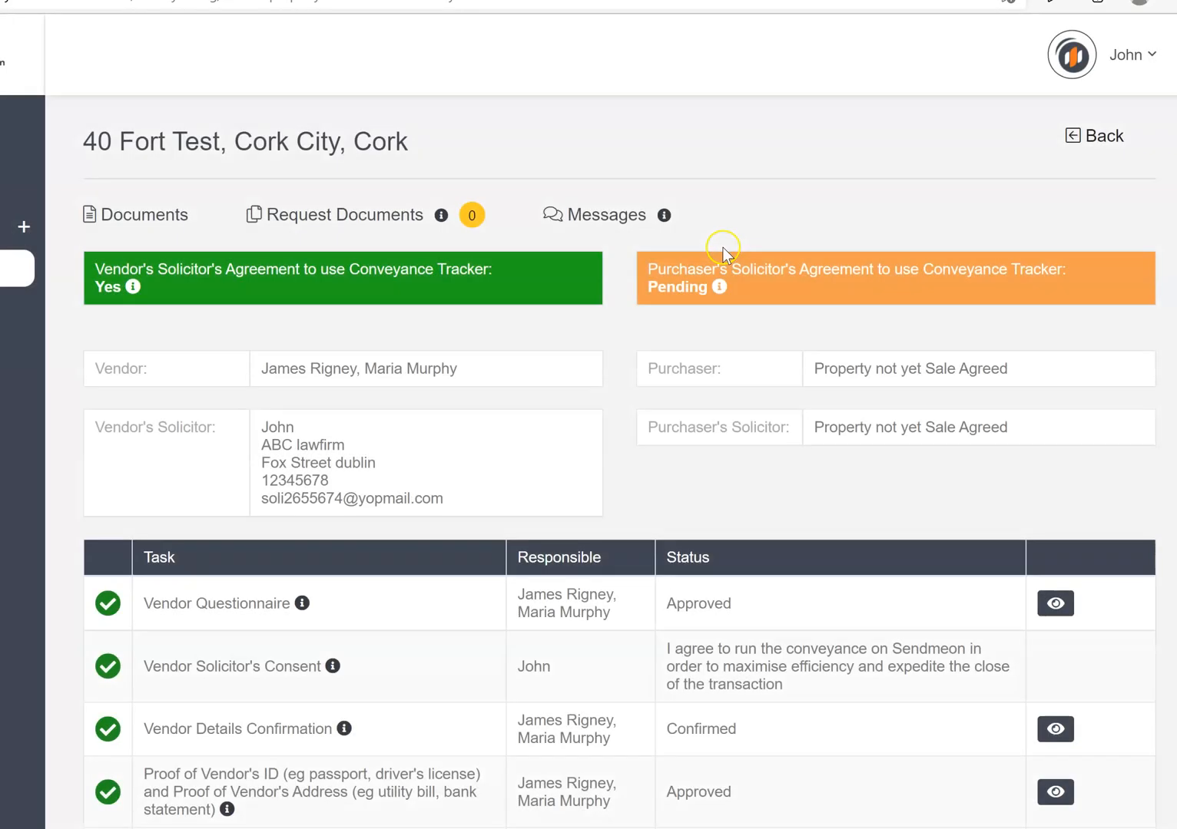
{"action": "mouse_move", "coordinate": [466, 213]}
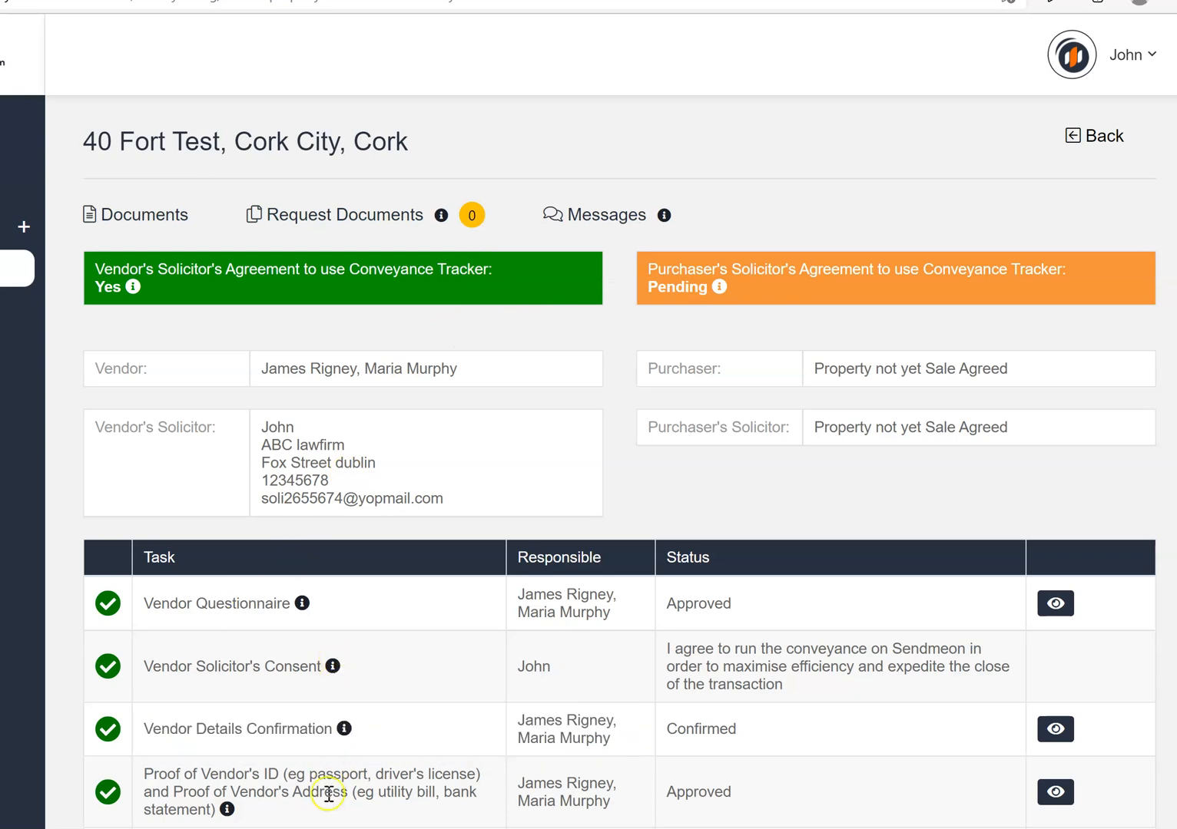
In Auctioneera's vendor view, start a reply to the One Final Document request under Documents Requested
{"action": "left_click", "coordinate": [318, 811]}
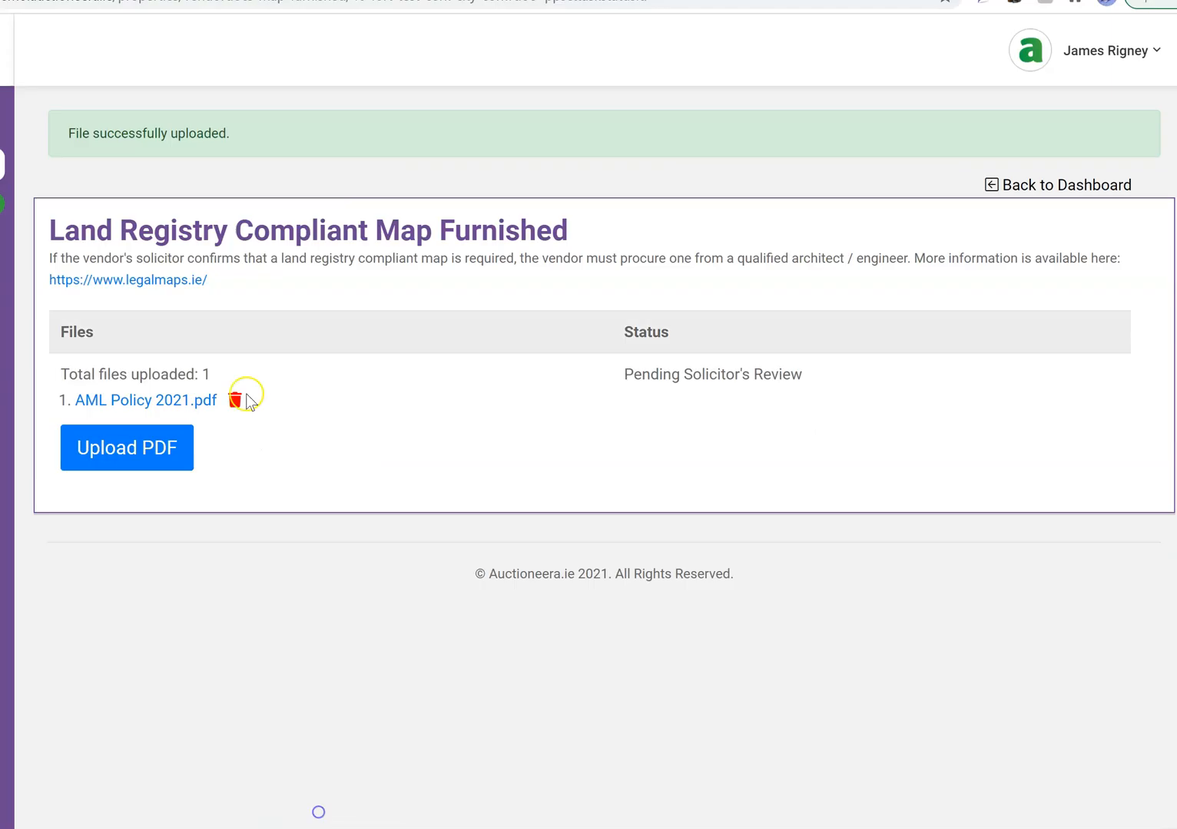
{"action": "left_click", "coordinate": [1111, 187]}
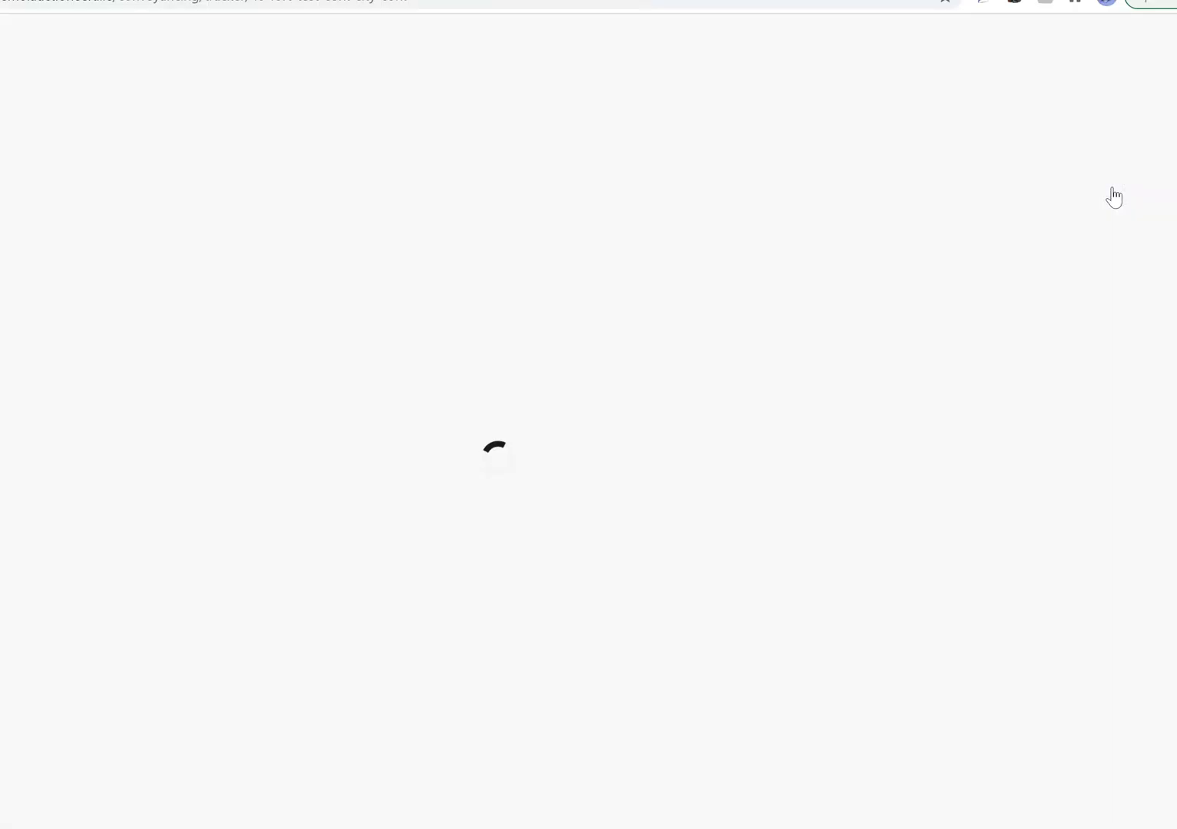
{"action": "mouse_move", "coordinate": [381, 175]}
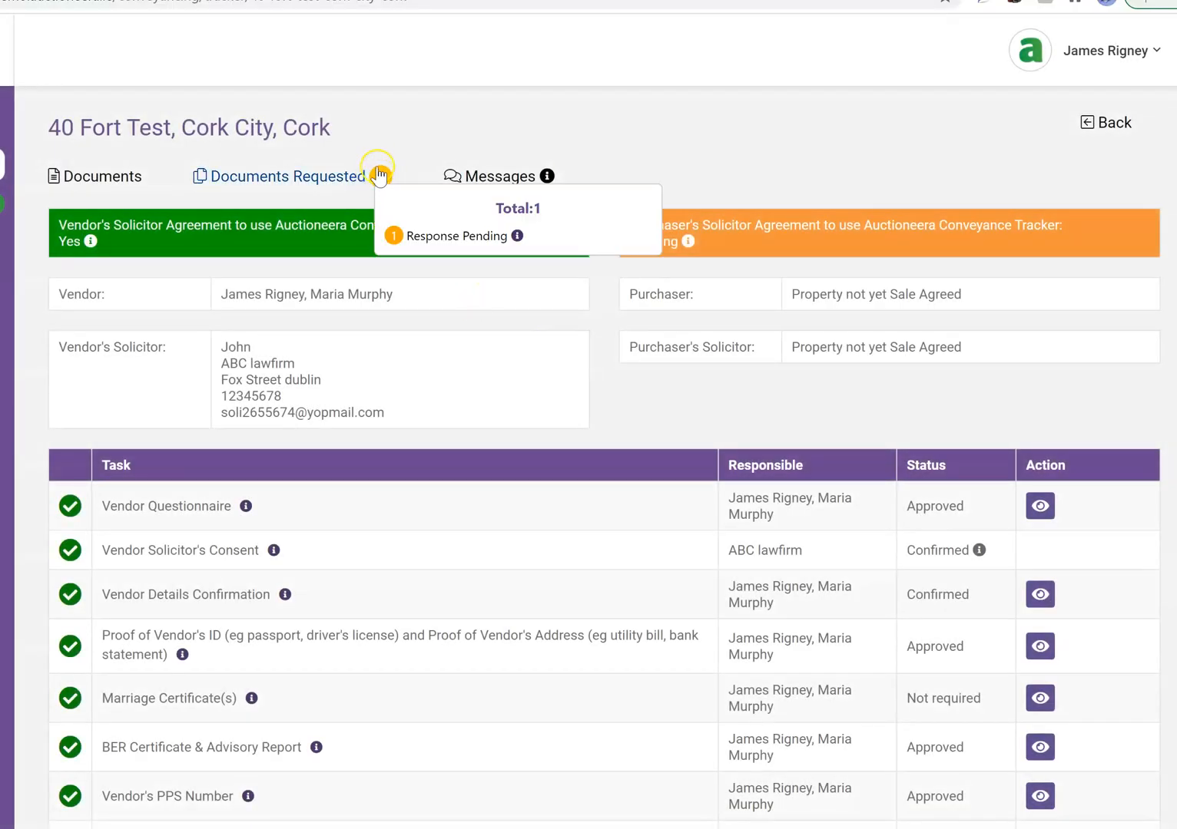
{"action": "left_click", "coordinate": [327, 176]}
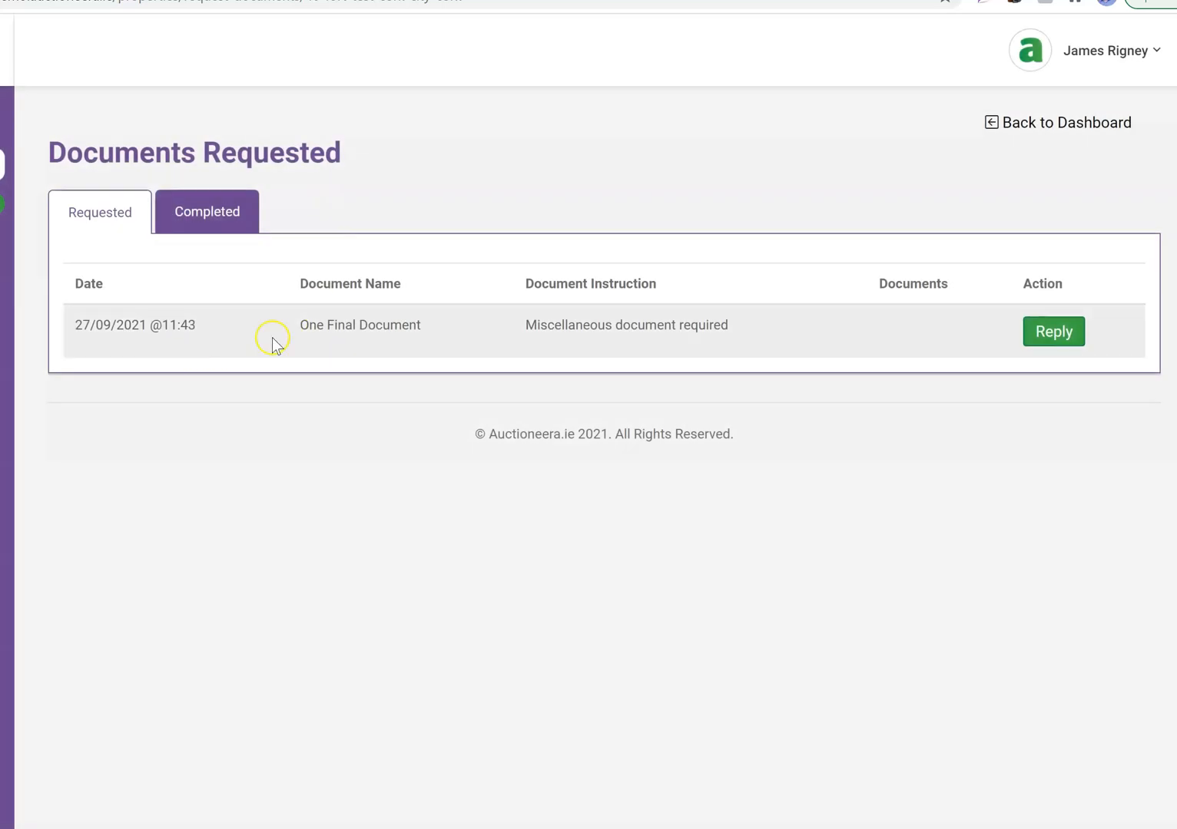
{"action": "left_click", "coordinate": [1063, 334]}
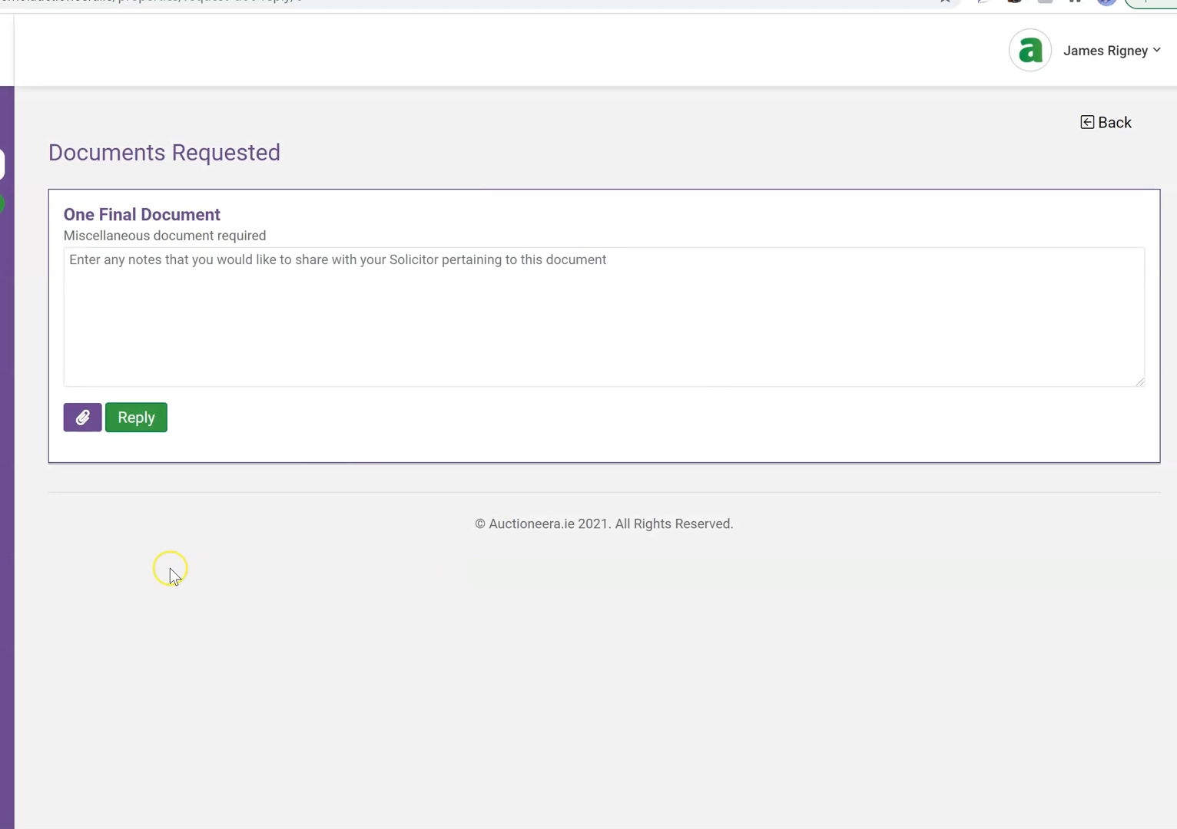
Upload AML Policy 2021.pdf as a new file titled 'Final Doc' and attach it to the reply
{"action": "left_click", "coordinate": [82, 418]}
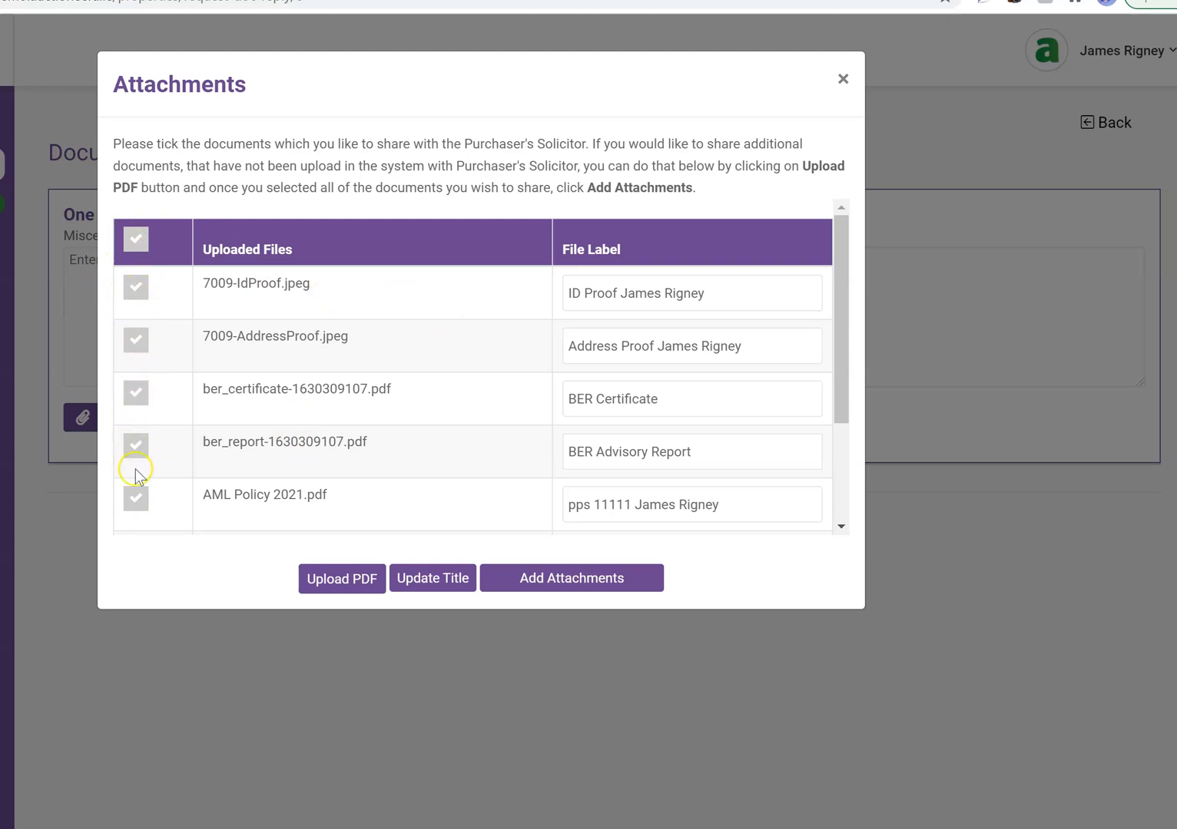
{"action": "left_click_drag", "start_coordinate": [843, 347], "coordinate": [838, 494]}
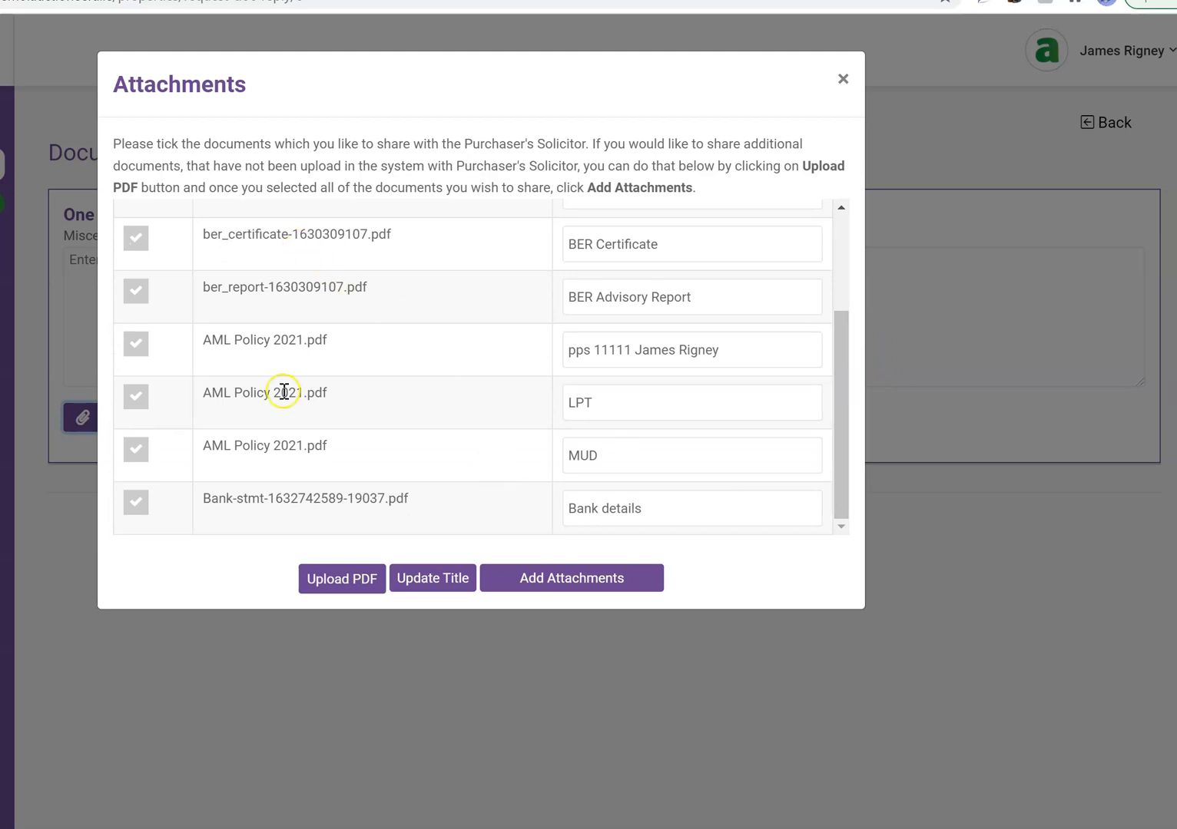
{"action": "left_click", "coordinate": [326, 583]}
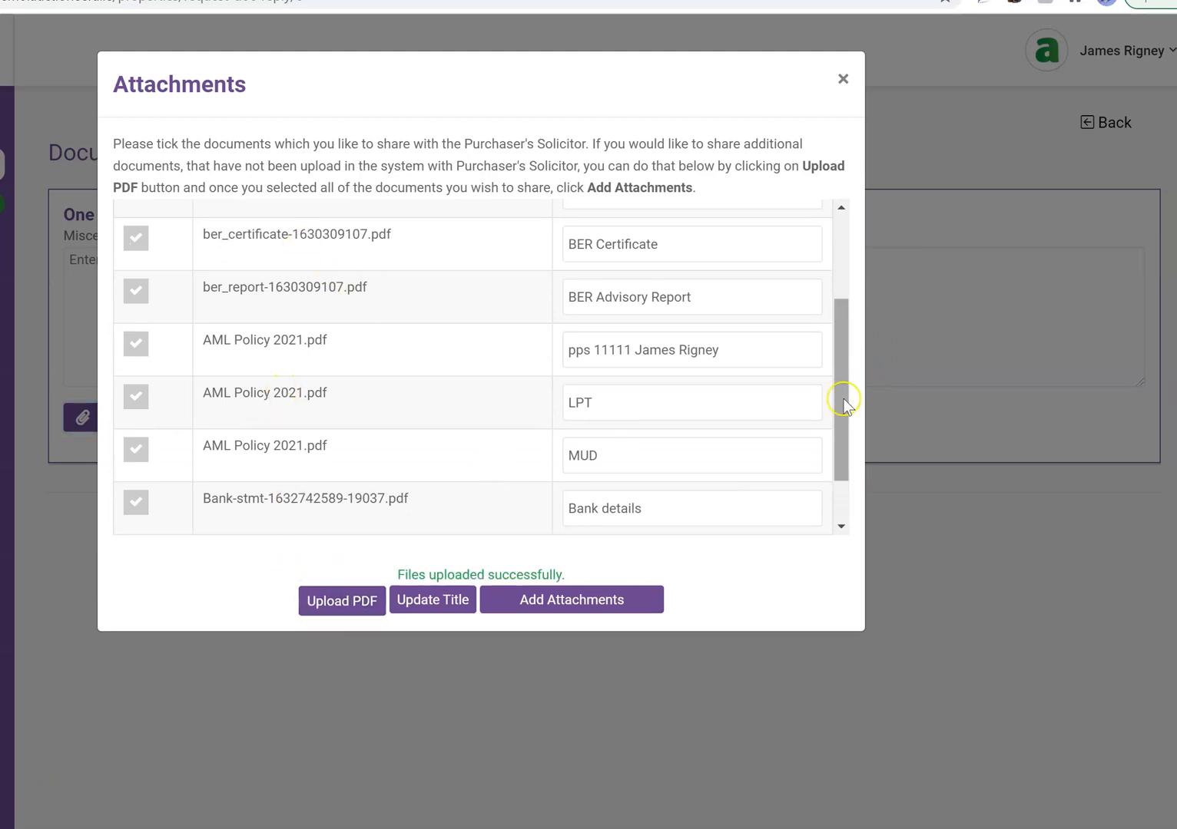
{"action": "left_click_drag", "start_coordinate": [843, 405], "coordinate": [846, 488]}
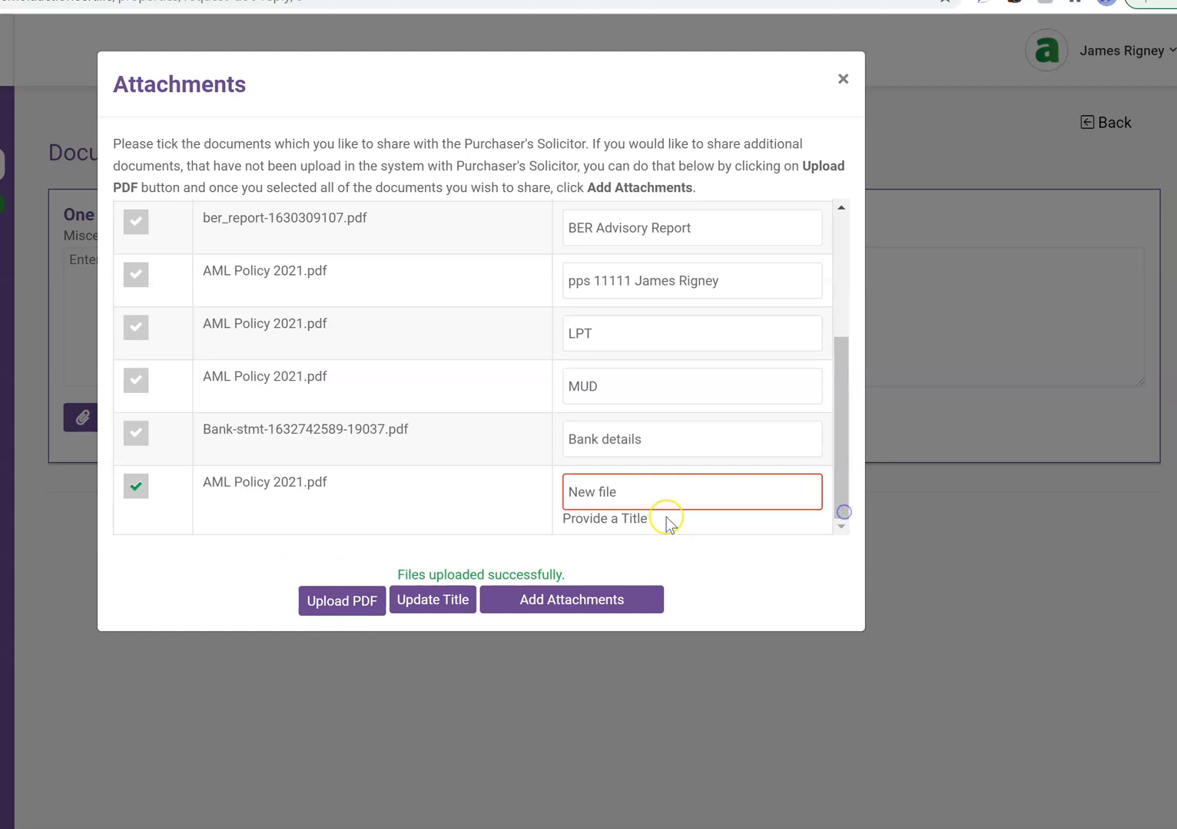
{"action": "left_click", "coordinate": [652, 493]}
{"action": "triple_click", "coordinate": [652, 493]}
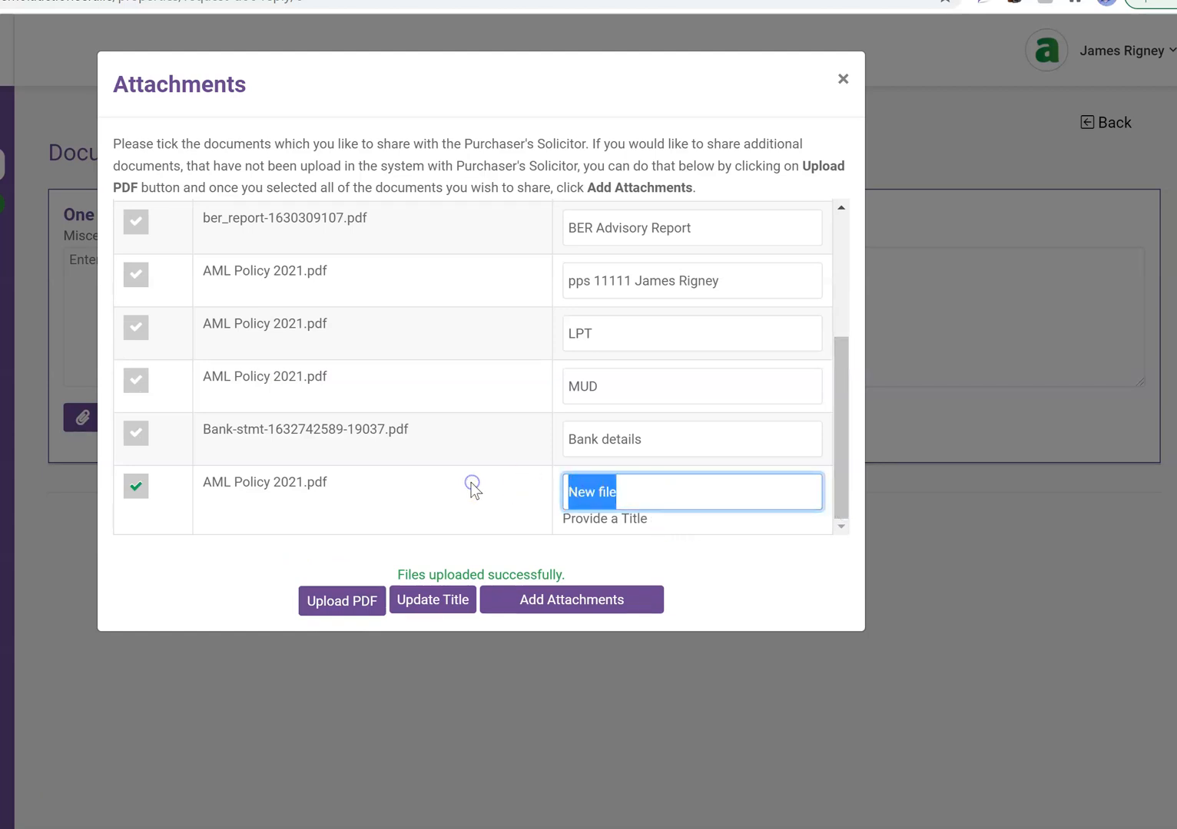
{"action": "type", "text": "Final Doc"}
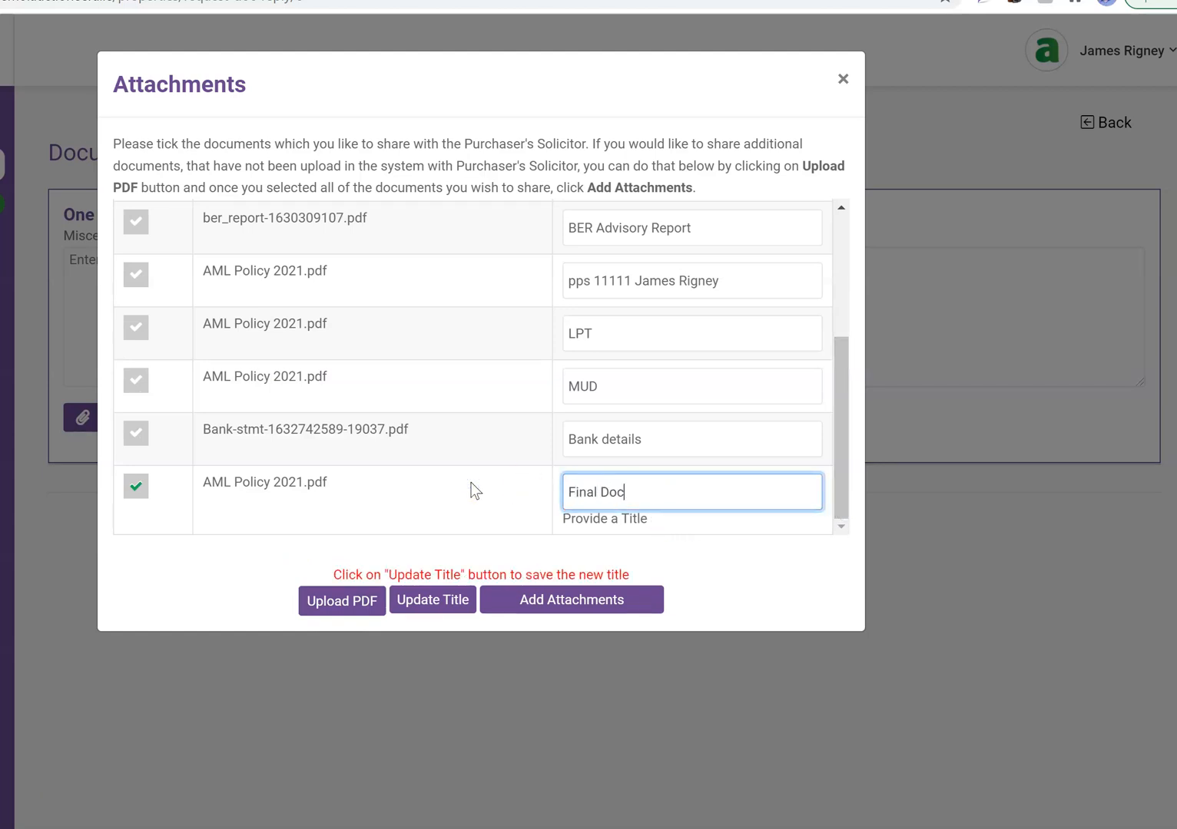
{"action": "left_click", "coordinate": [617, 604]}
Add a short review note and send the reply with AML Policy 2021.pdf to the solicitor
{"action": "left_click", "coordinate": [312, 326]}
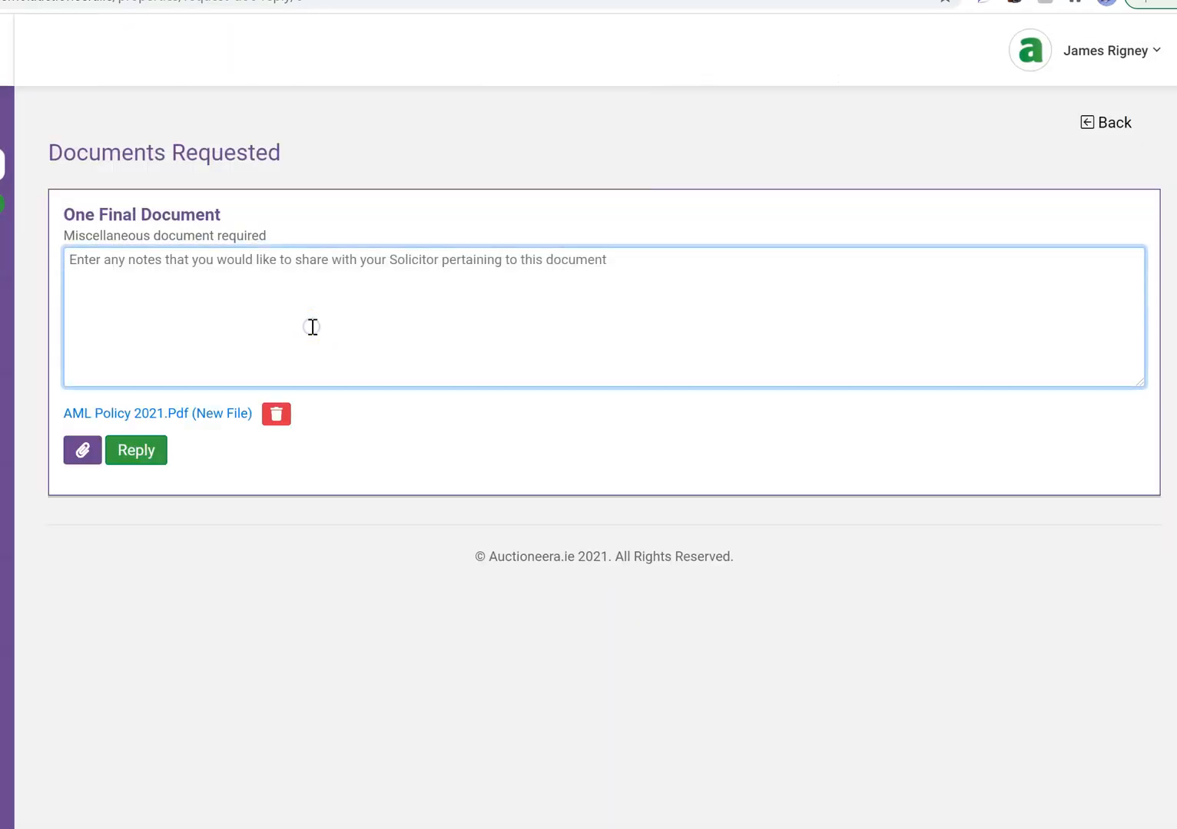
{"action": "type", "text": "Hi John,"}
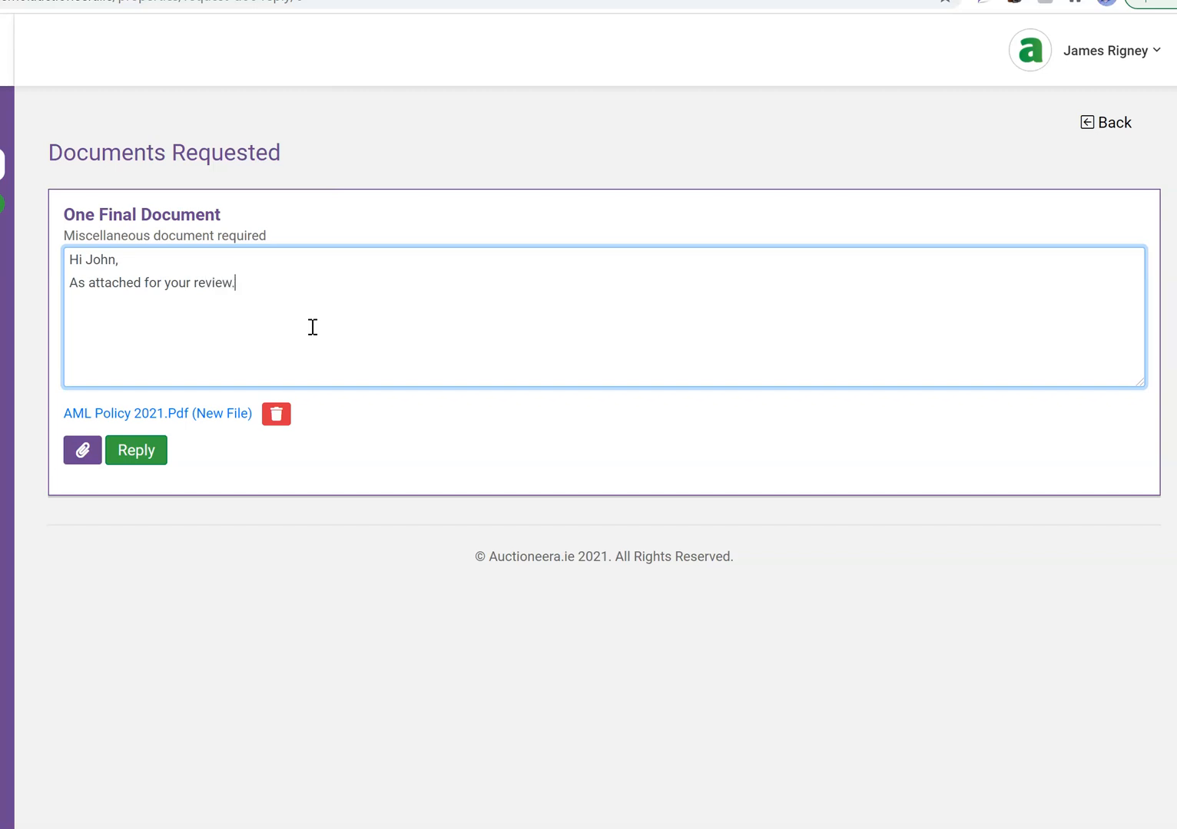
{"action": "left_click", "coordinate": [153, 457]}
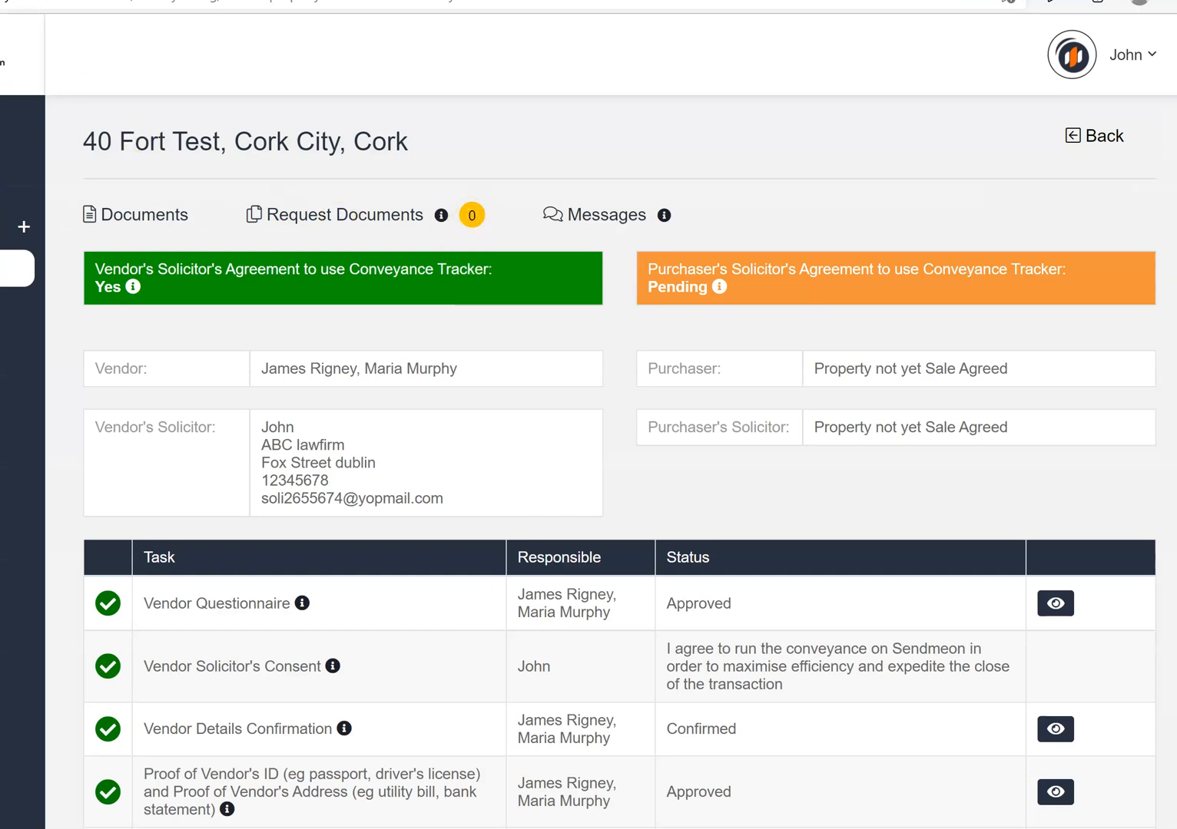
Reload the tracker and approve the vendor's One Final Document submission, leaving no outstanding requests
{"action": "key", "text": "F5"}
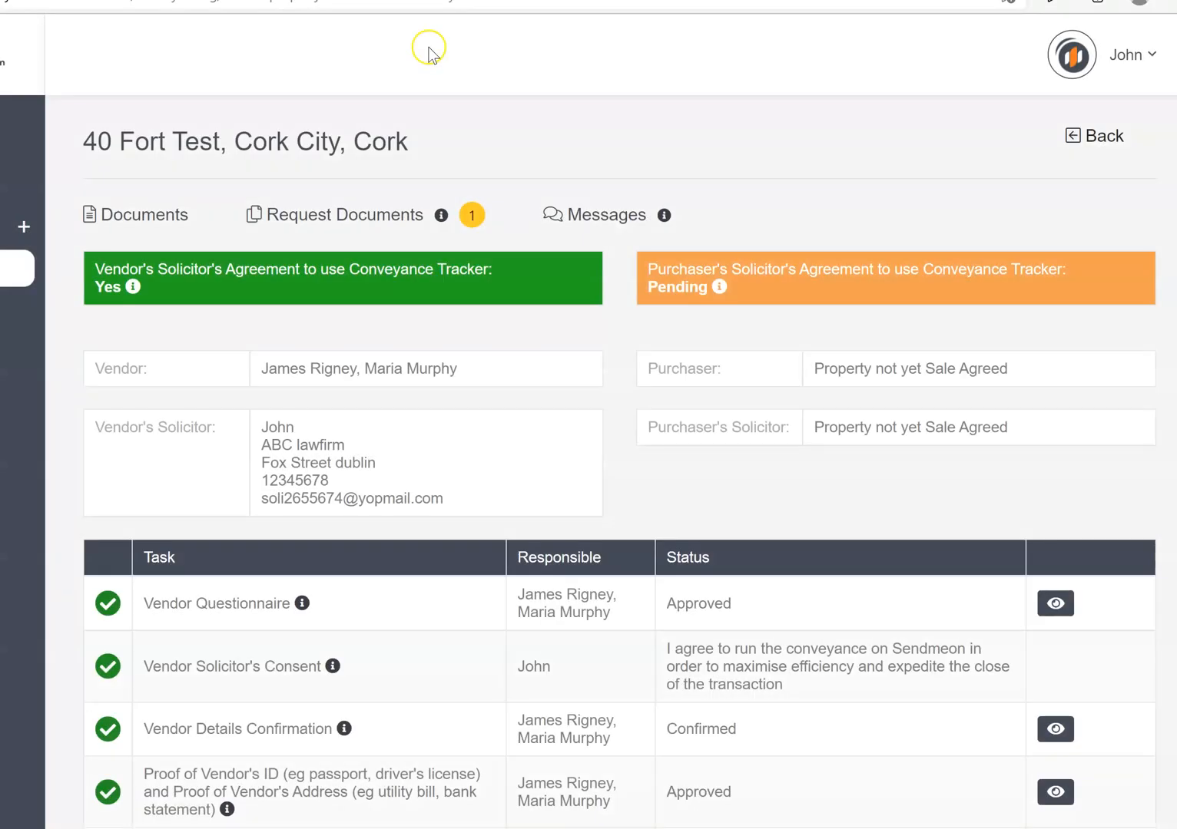
{"action": "left_click", "coordinate": [472, 217]}
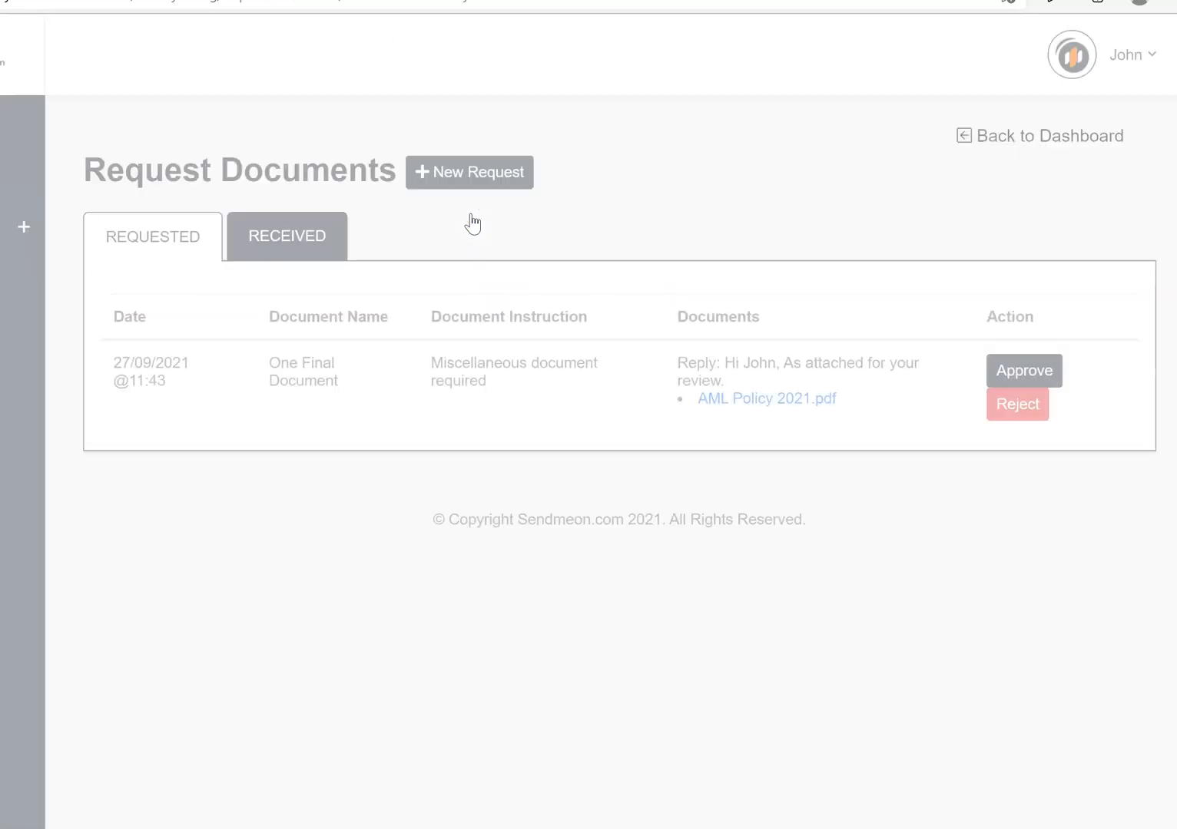
{"action": "left_click", "coordinate": [1047, 372]}
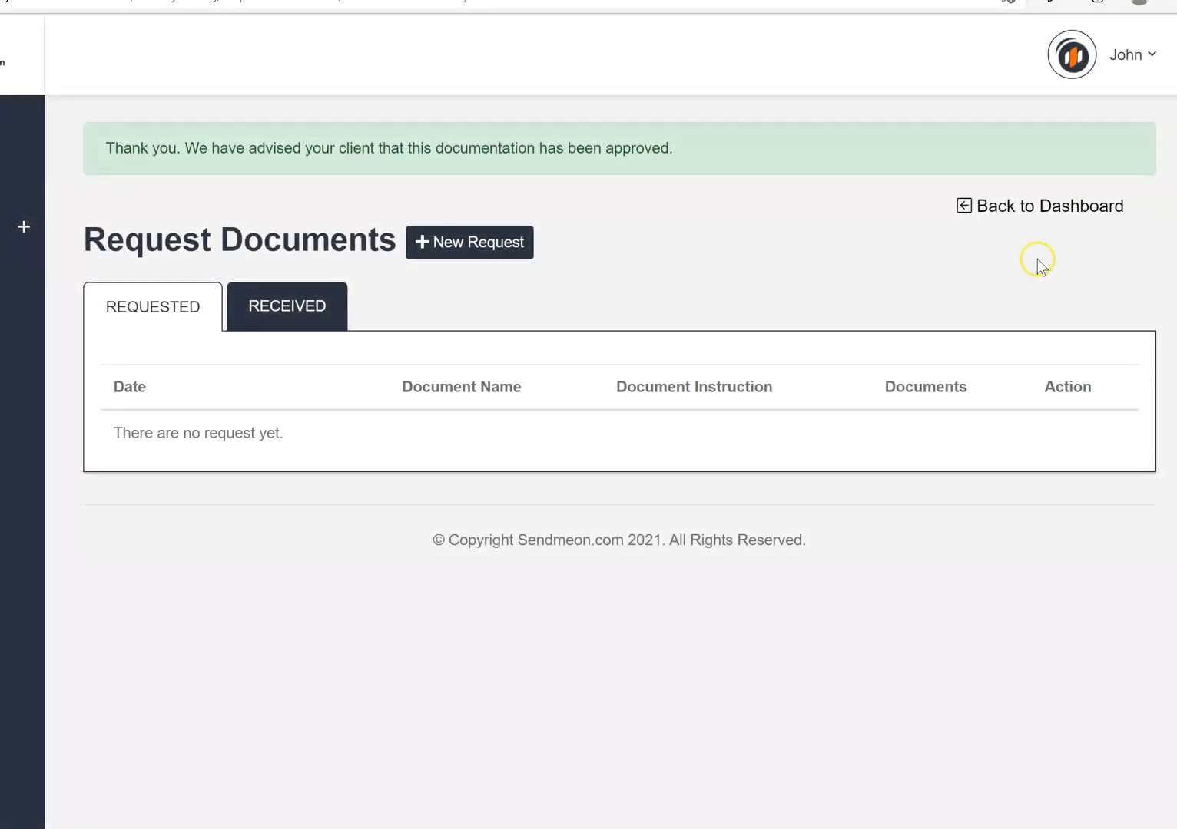
{"action": "left_click", "coordinate": [1086, 208]}
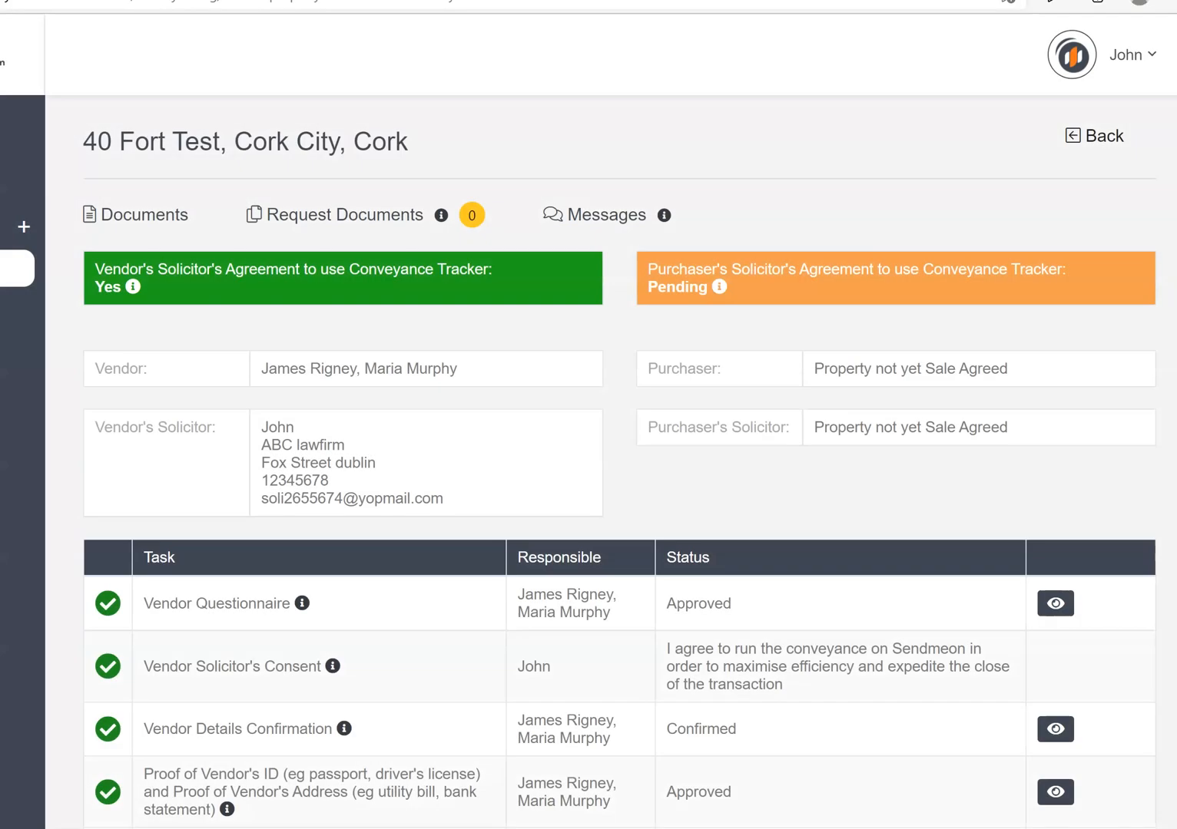
{"action": "scroll", "coordinate": [1124, 211], "scroll_direction": "down", "scroll_amount": 6}
{"action": "scroll", "coordinate": [619, 461], "scroll_direction": "down", "scroll_amount": 5}
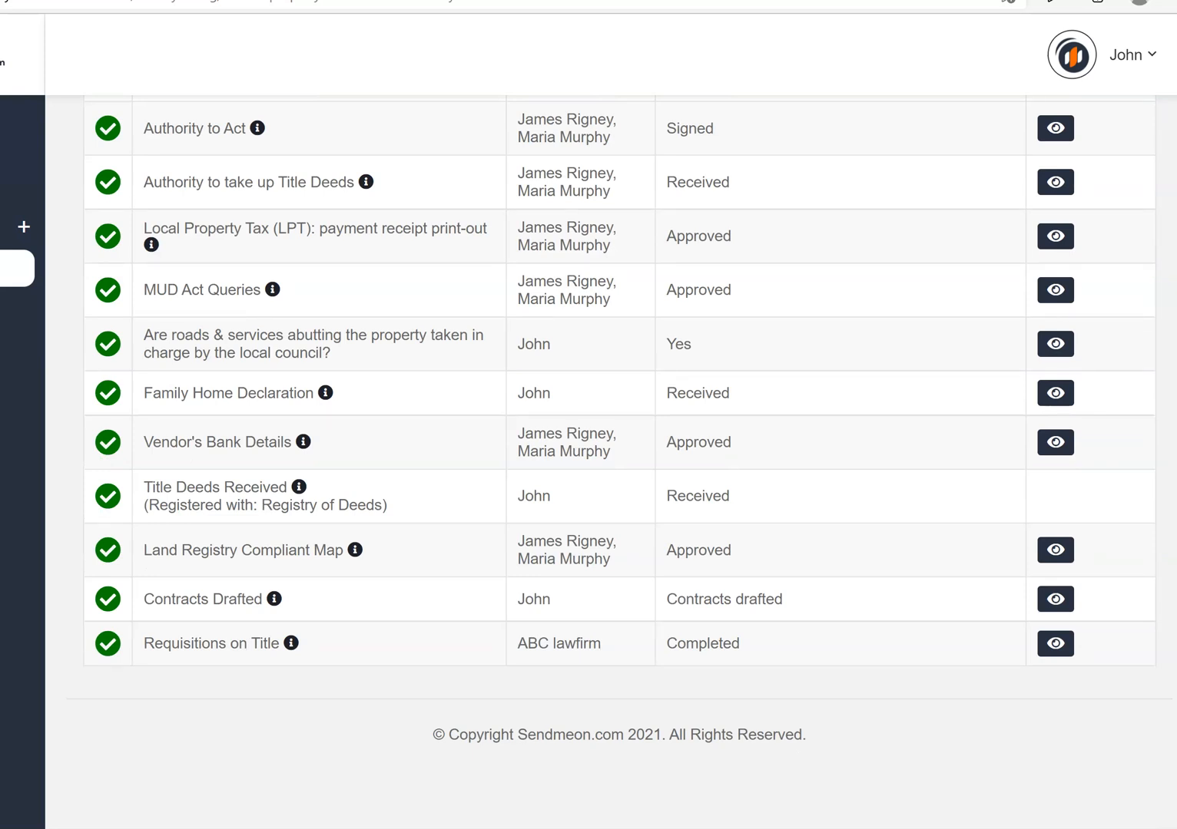
{"action": "scroll", "coordinate": [619, 461], "scroll_direction": "up", "scroll_amount": 10}
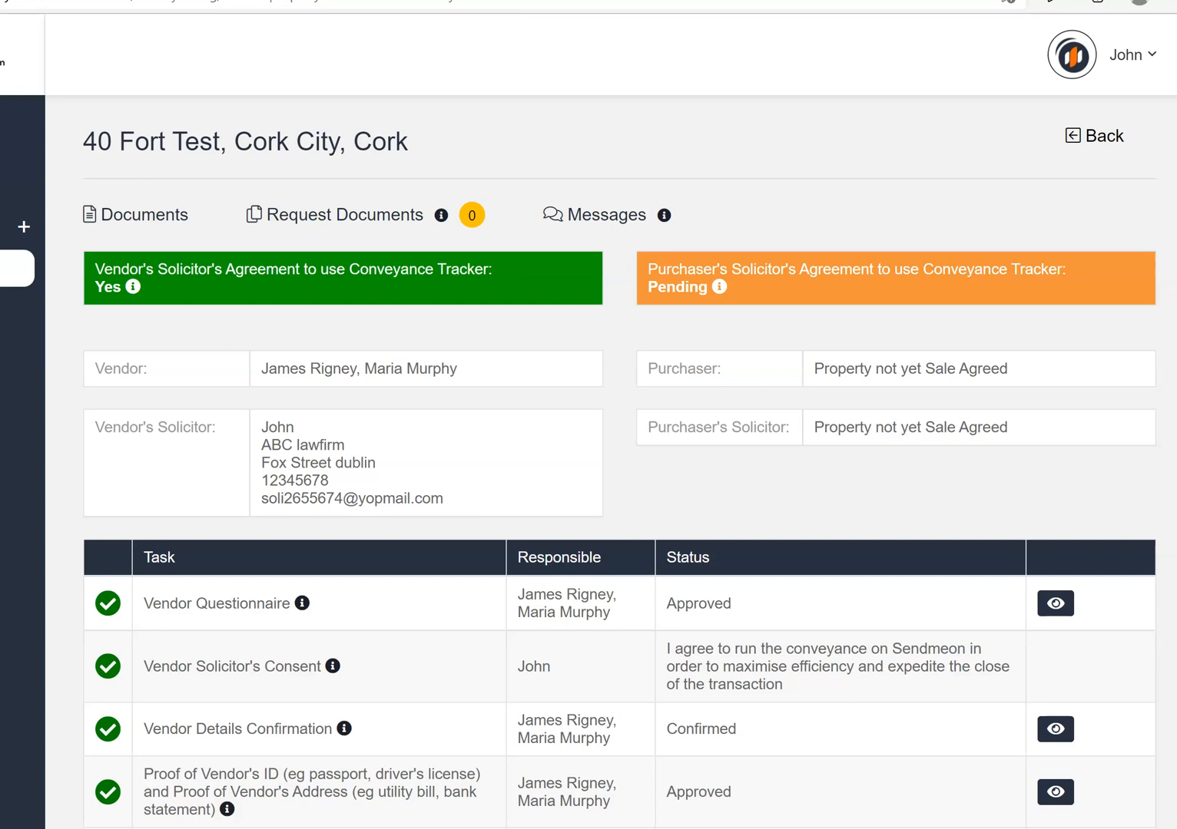
{"action": "scroll", "coordinate": [619, 461], "scroll_direction": "down", "scroll_amount": 9}
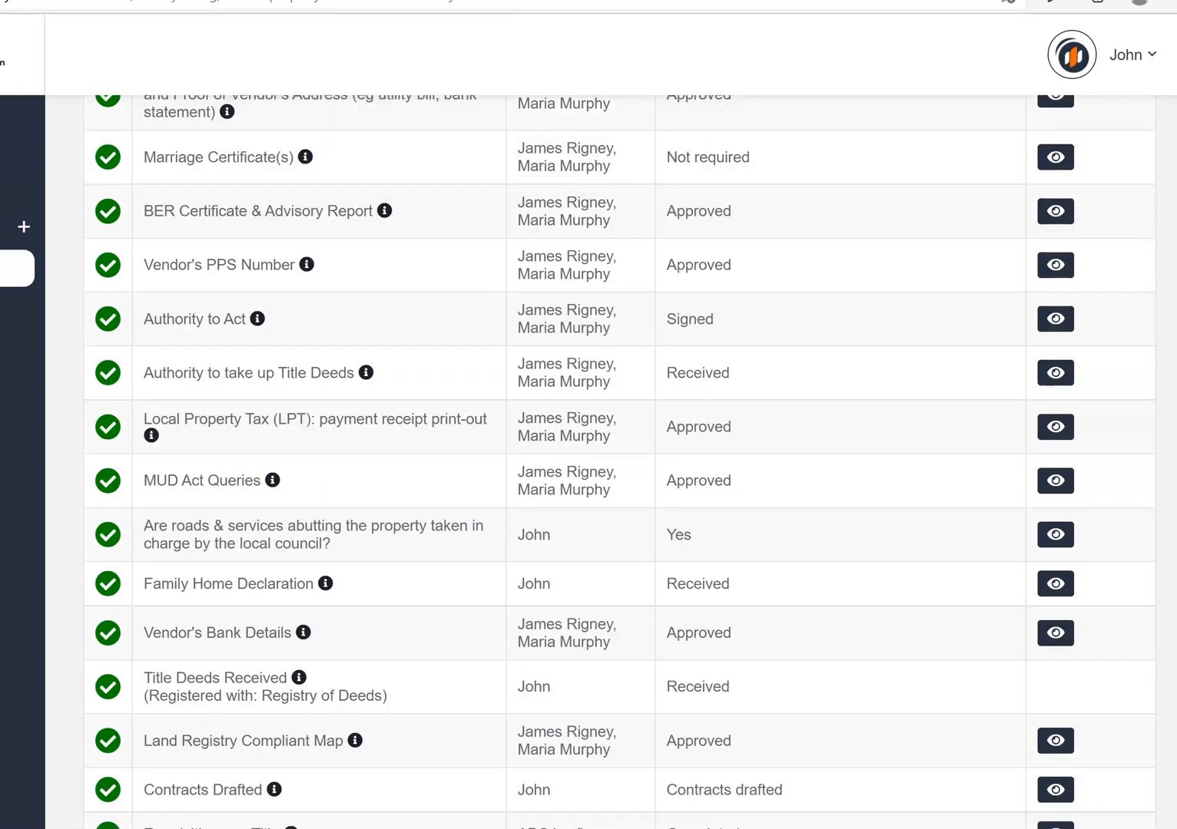
{"action": "scroll", "coordinate": [619, 461], "scroll_direction": "down", "scroll_amount": 3}
{"action": "scroll", "coordinate": [619, 461], "scroll_direction": "up", "scroll_amount": 10}
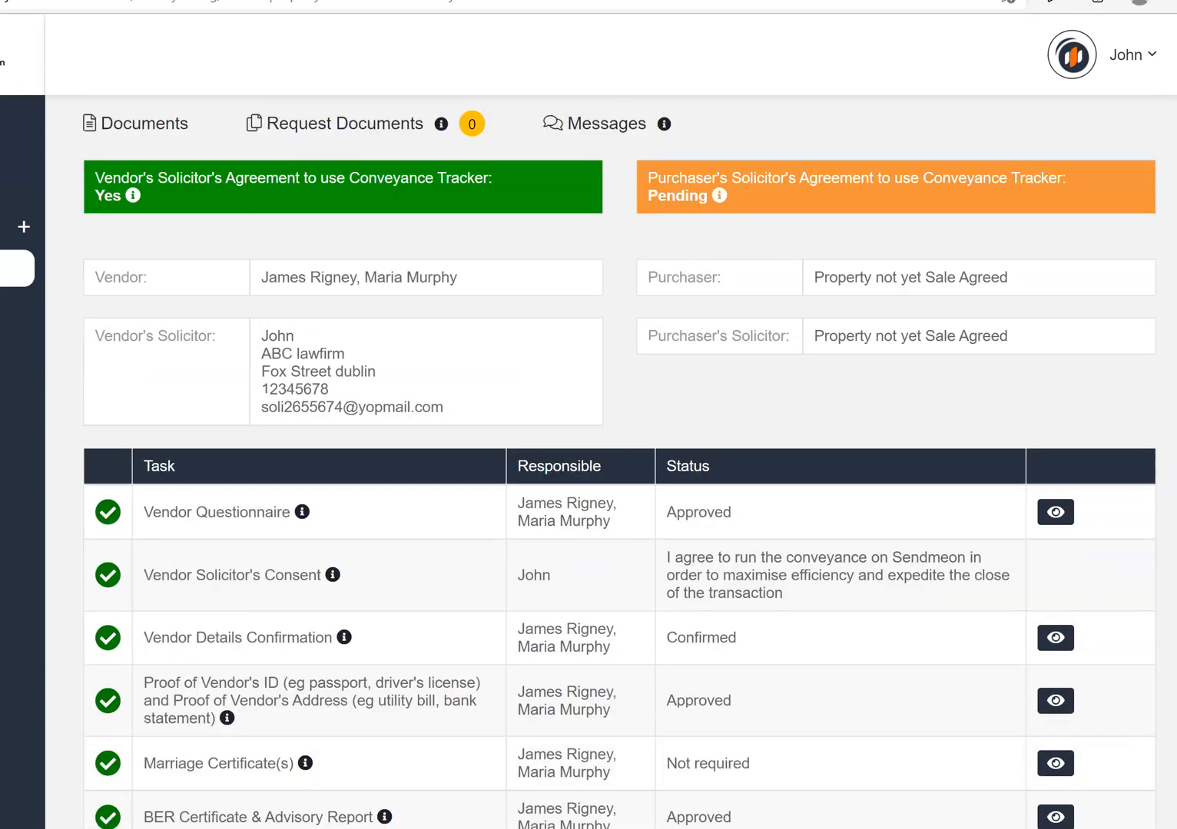
{"action": "scroll", "coordinate": [619, 461], "scroll_direction": "up", "scroll_amount": 1}
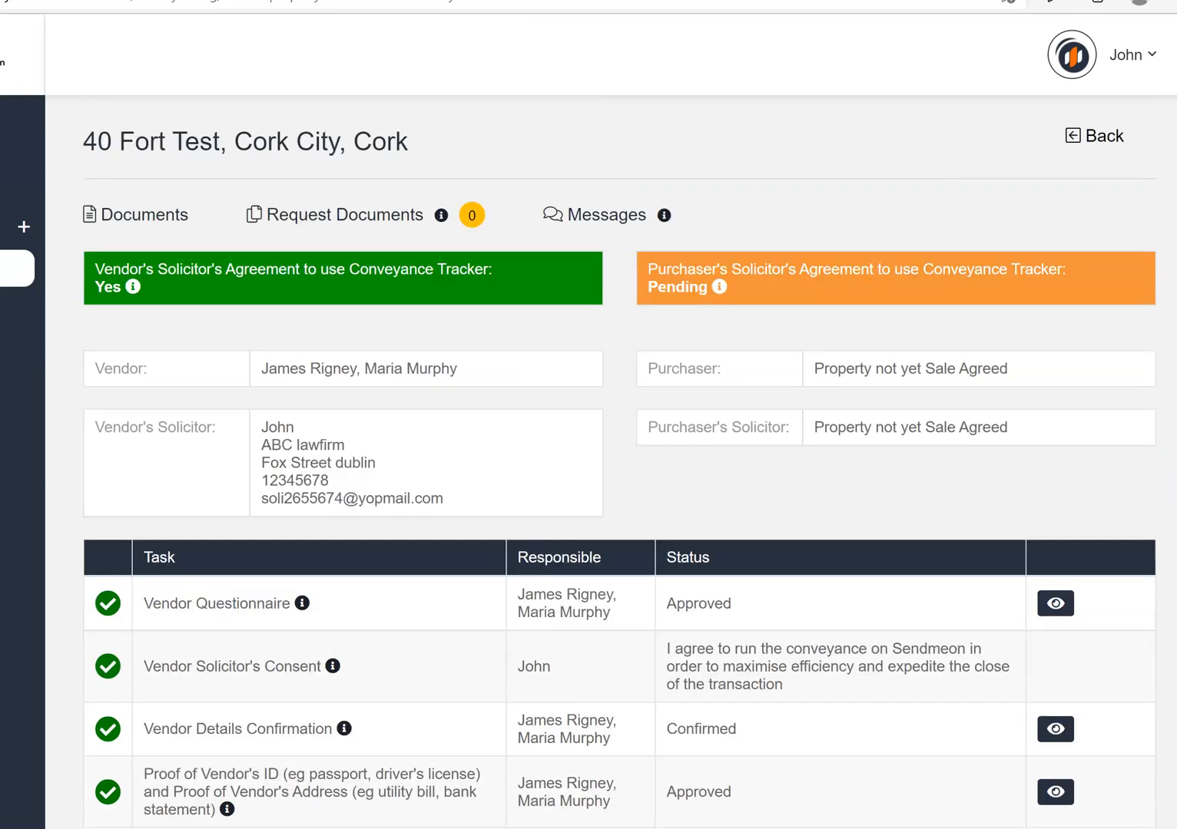